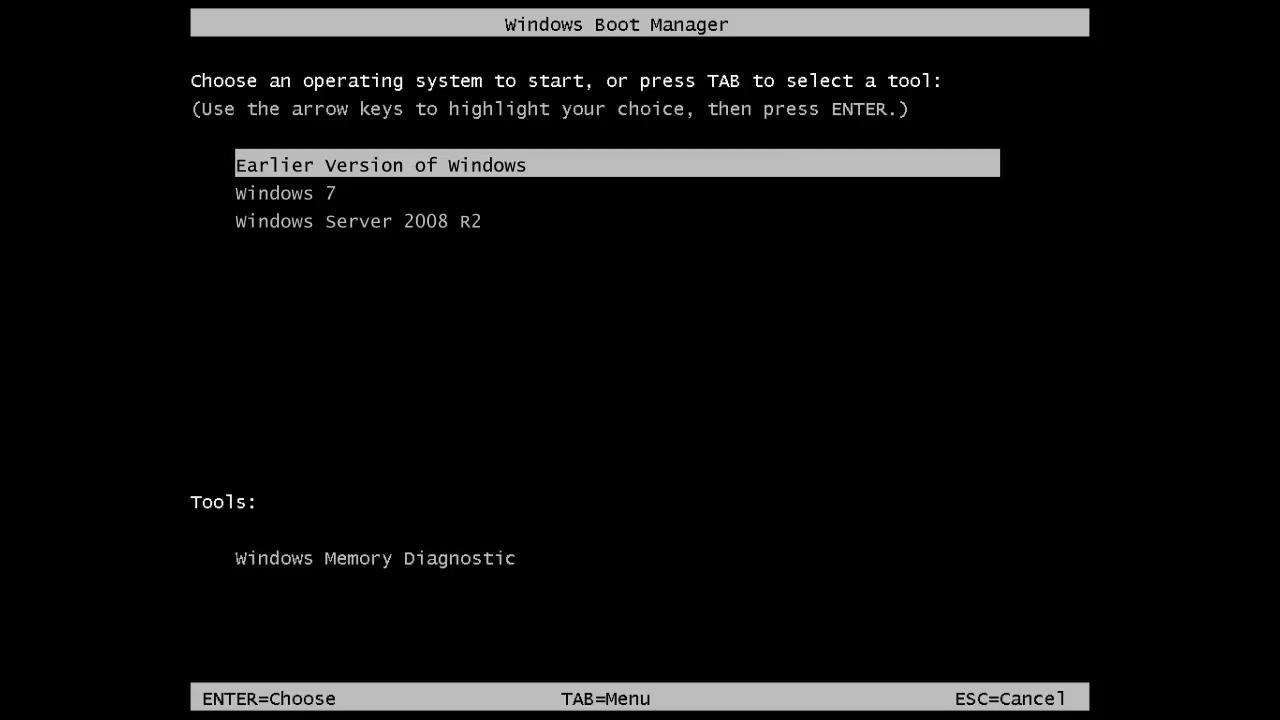
key(Down)
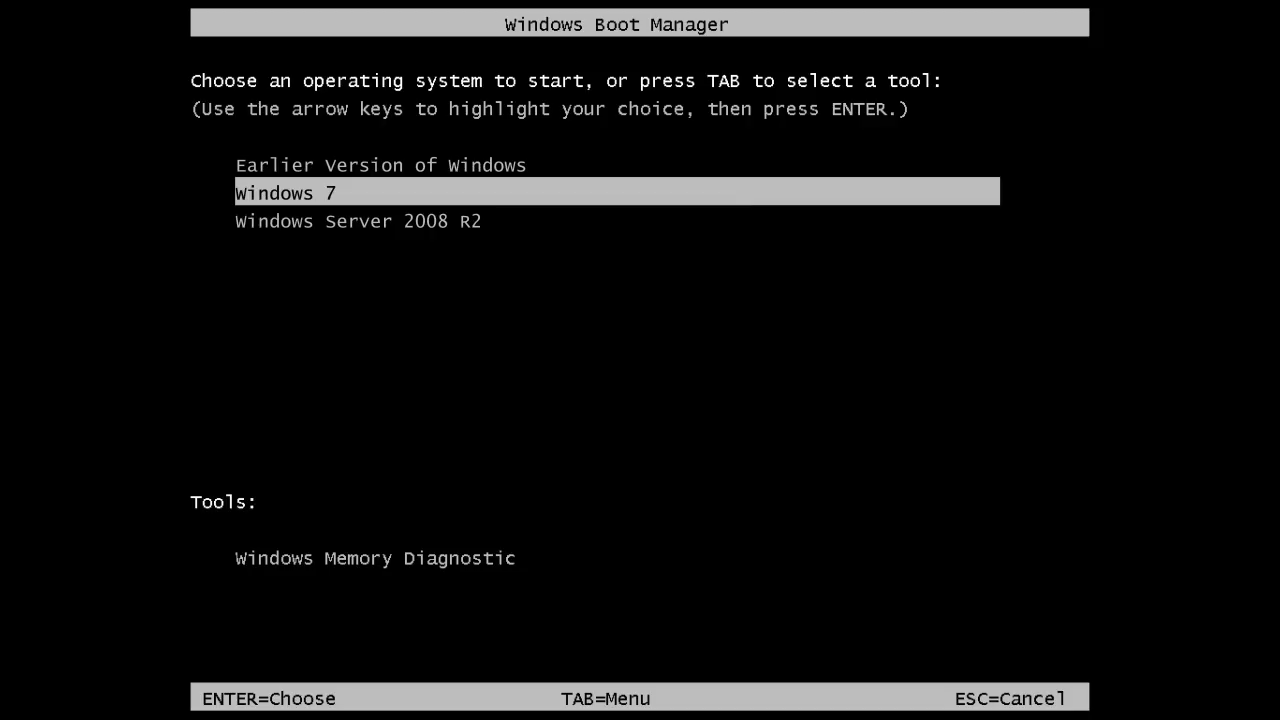
key(Down)
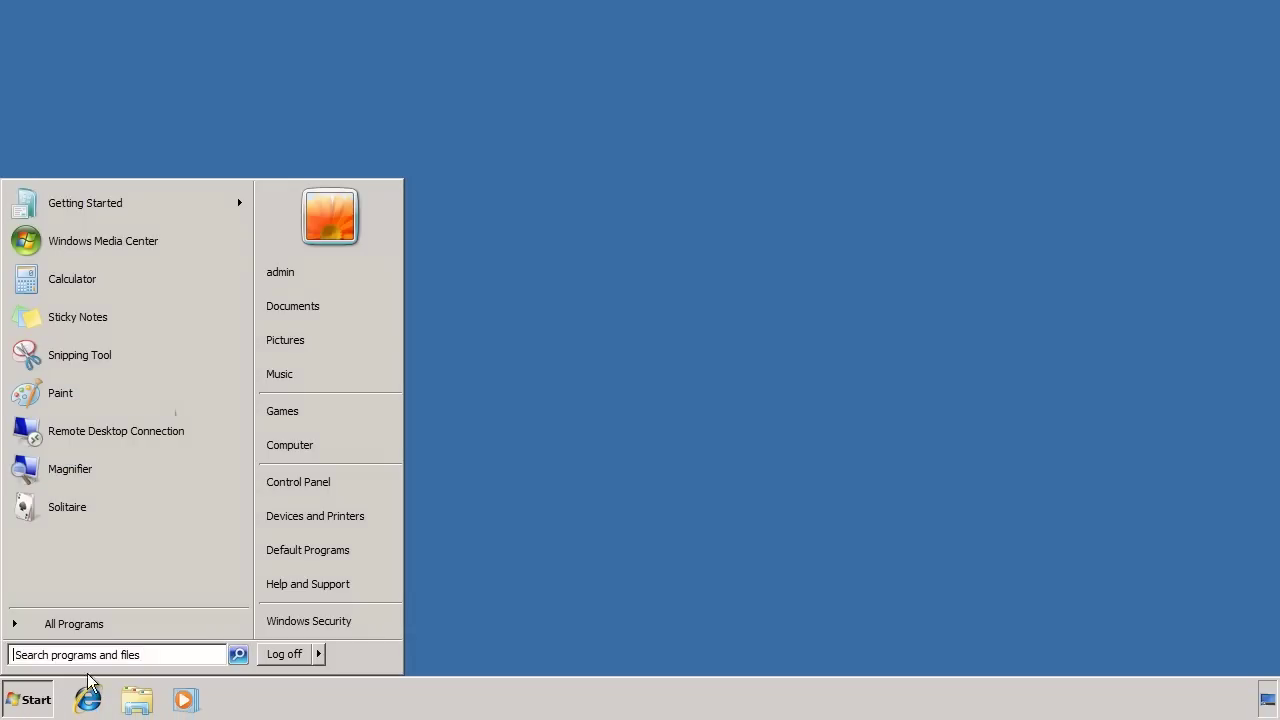
- Find cmd and run it as administrator, allowing the program to make changes to the computer
click(103, 653)
text(cmd)
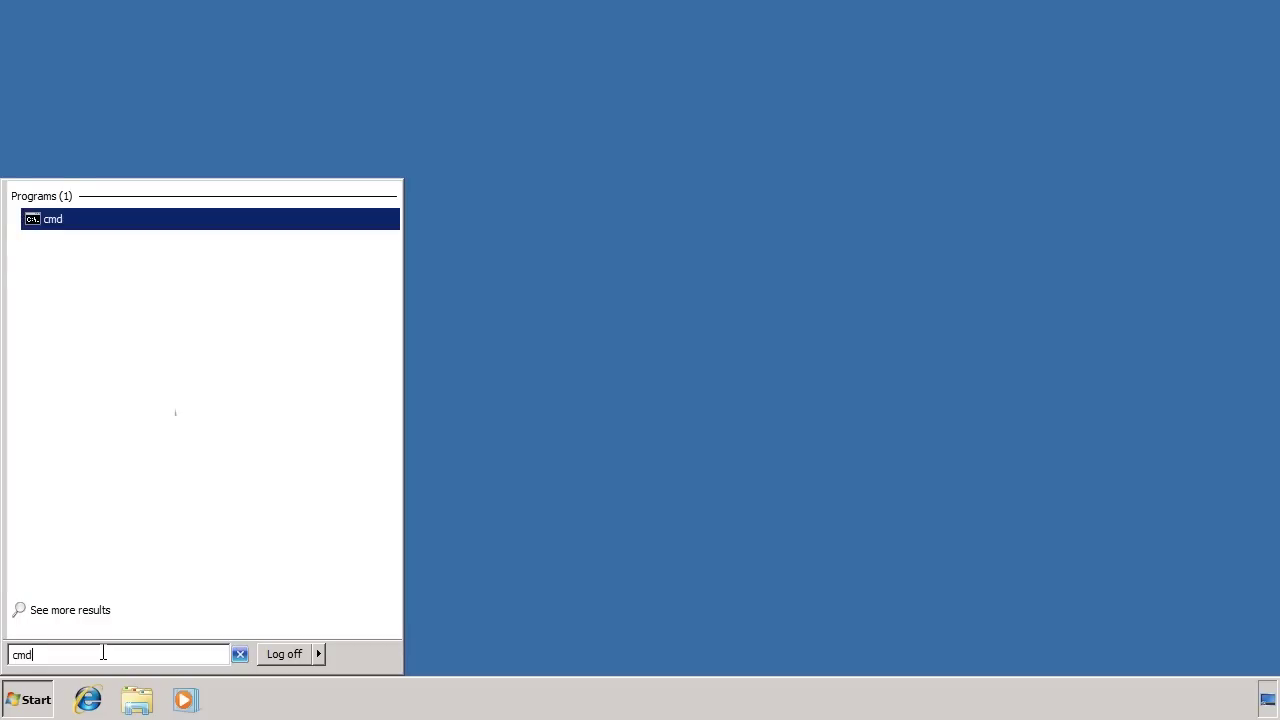
right_click(53, 222)
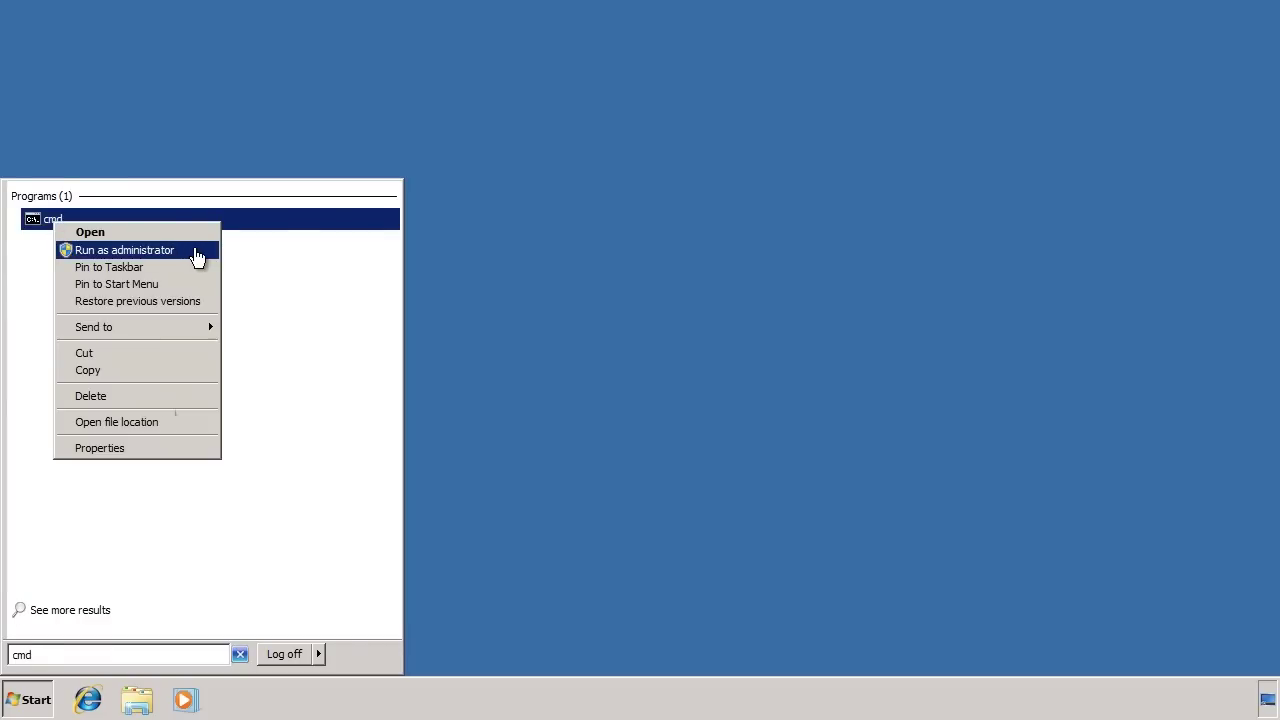
click(199, 257)
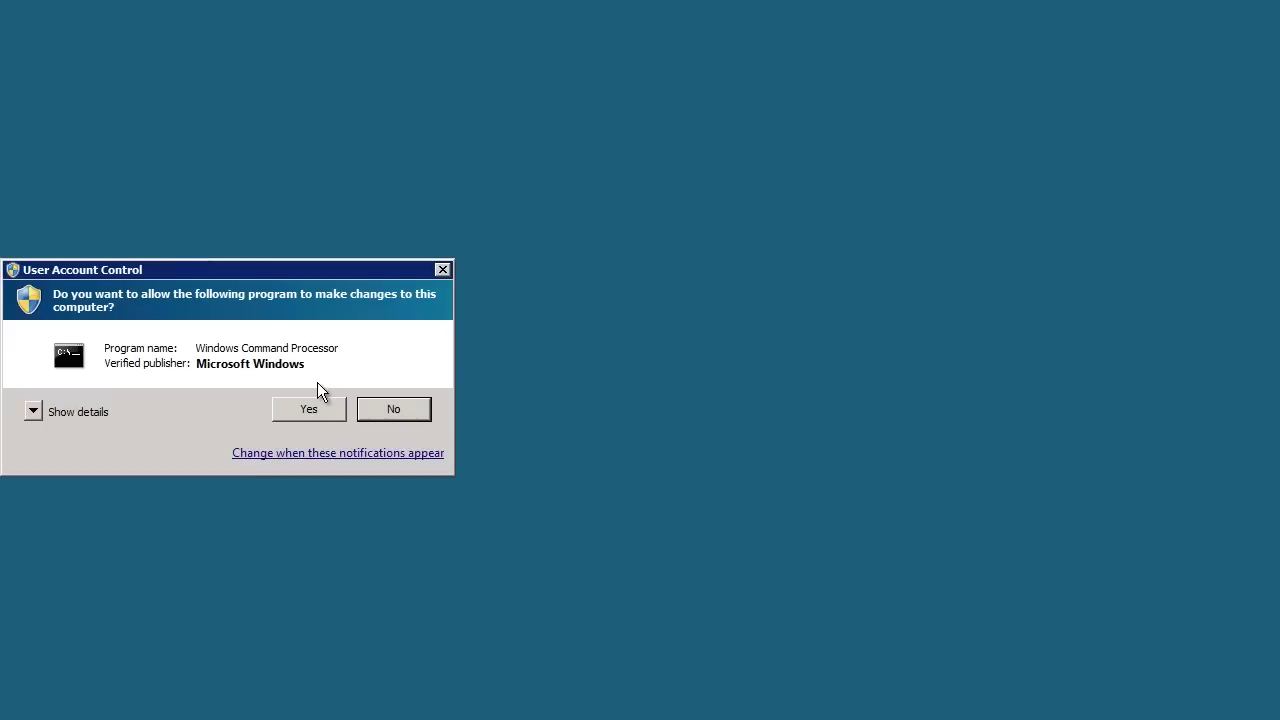
click(318, 406)
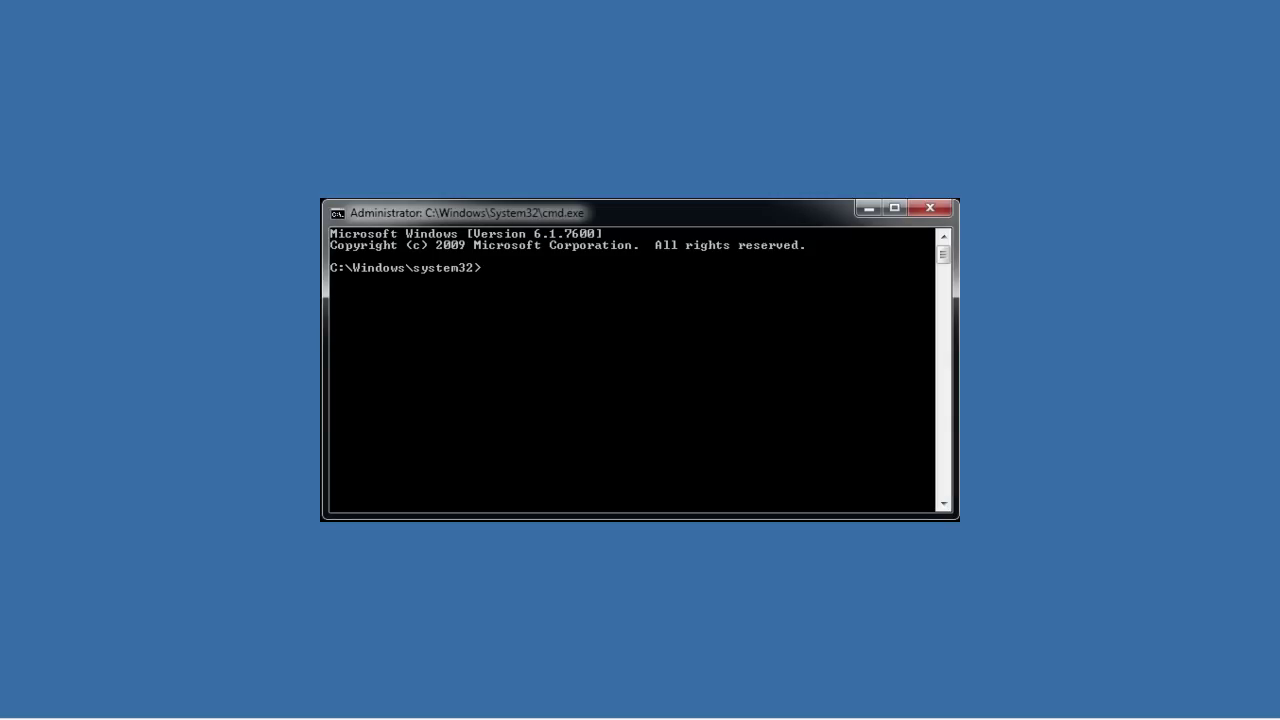
- Start diskpart in the elevated command prompt and list the computer's disks
text(diskpart)
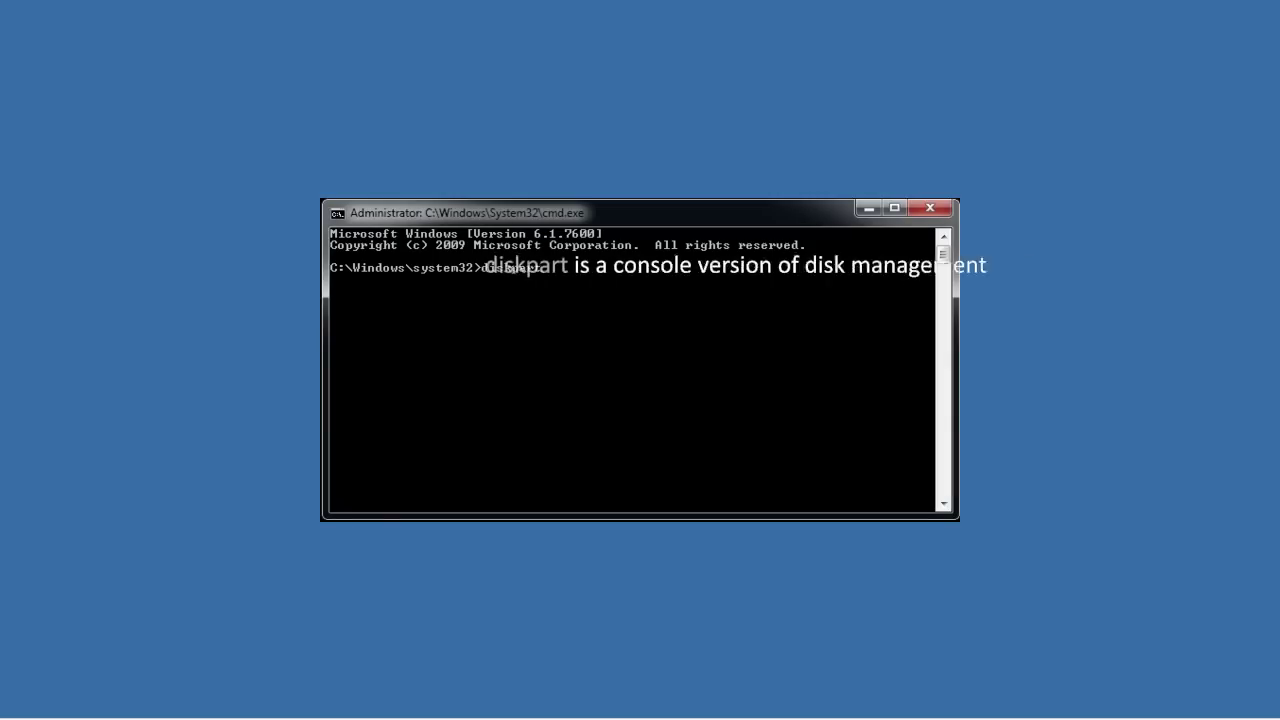
key(Return)
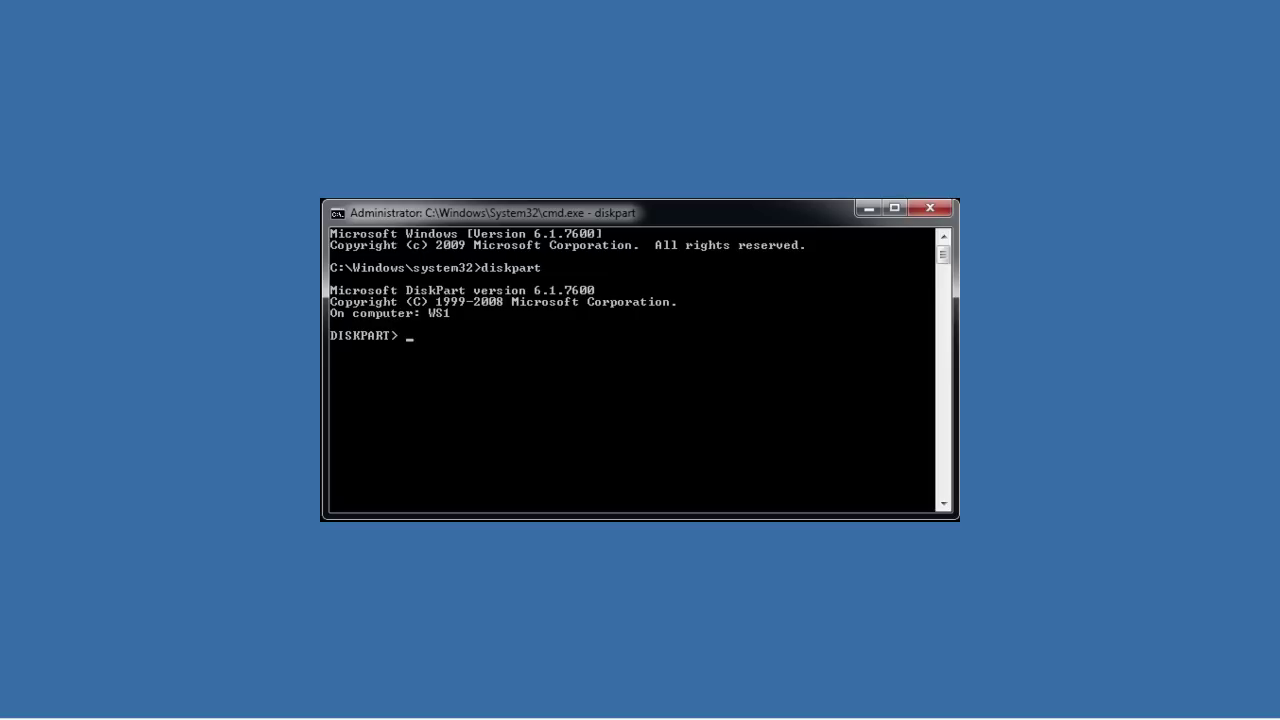
text(list disk)
key(Return)
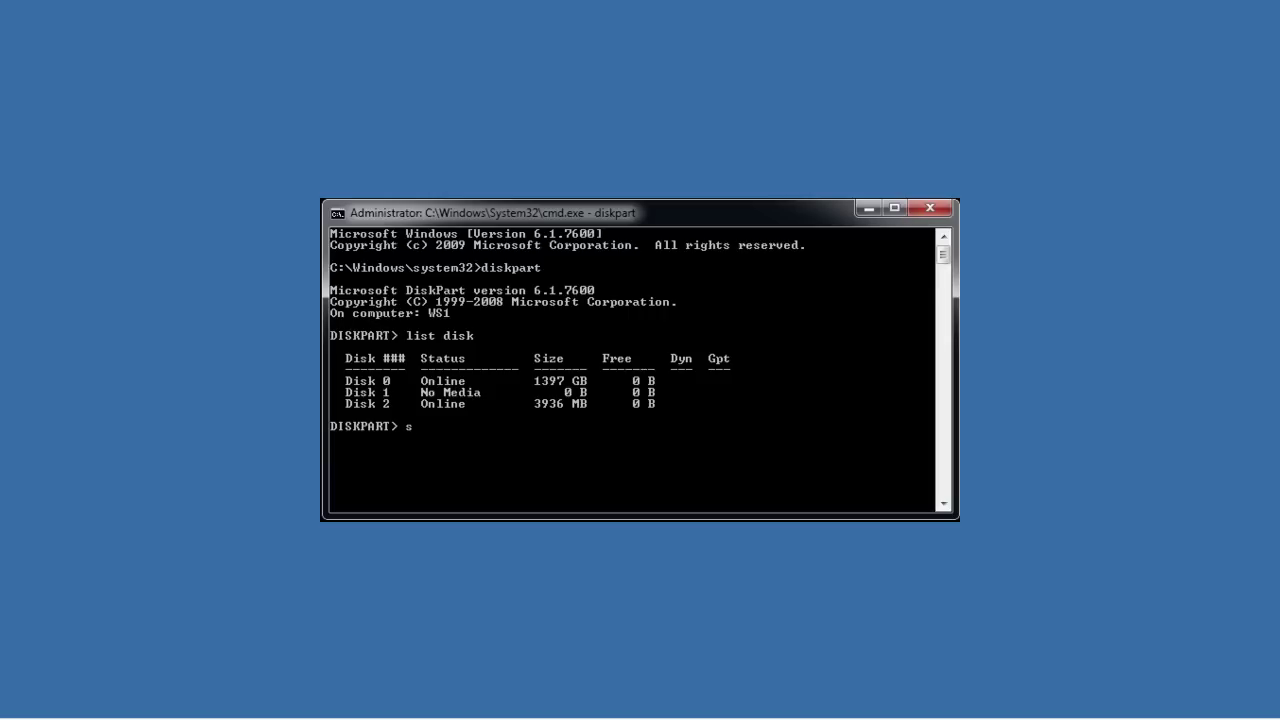
- Select disk 2 in DiskPart and try to create a primary partition on it
text(elect disk 2)
key(Return)
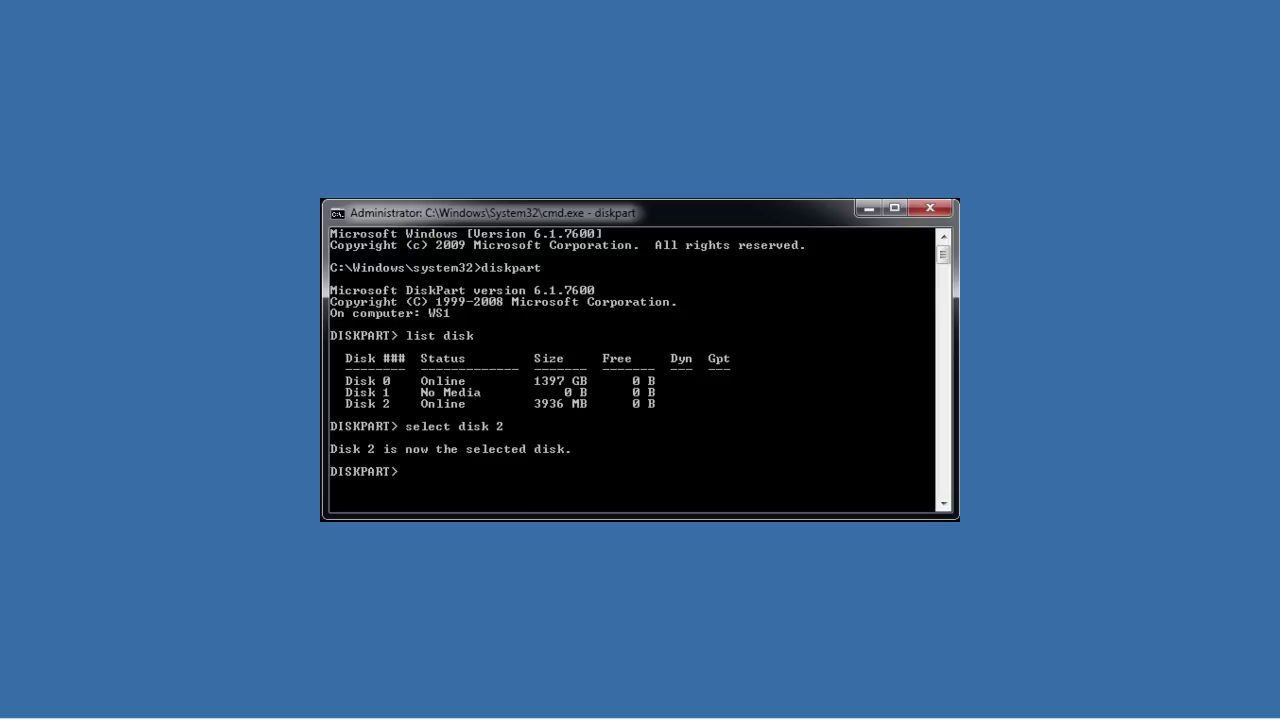
text(create partition primary)
key(Return)
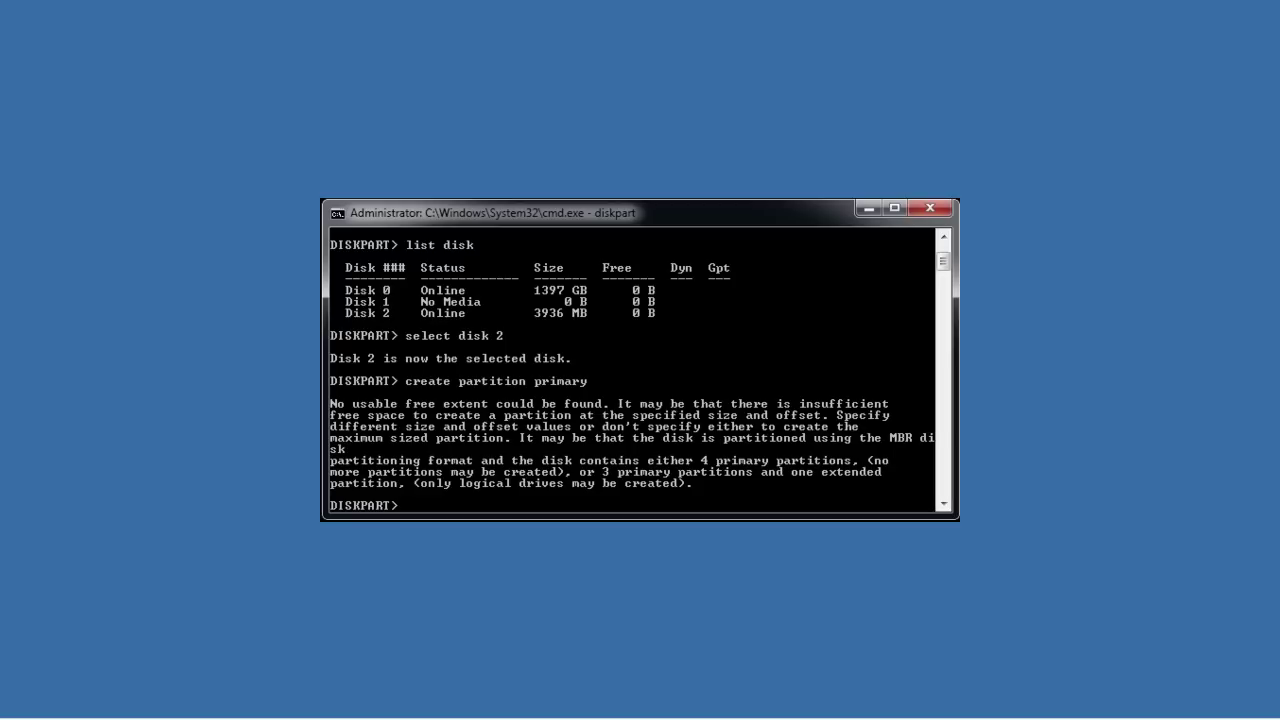
- Select volume 4 from the volume list and quick-format it with the FAT32 file system
text(list volume)
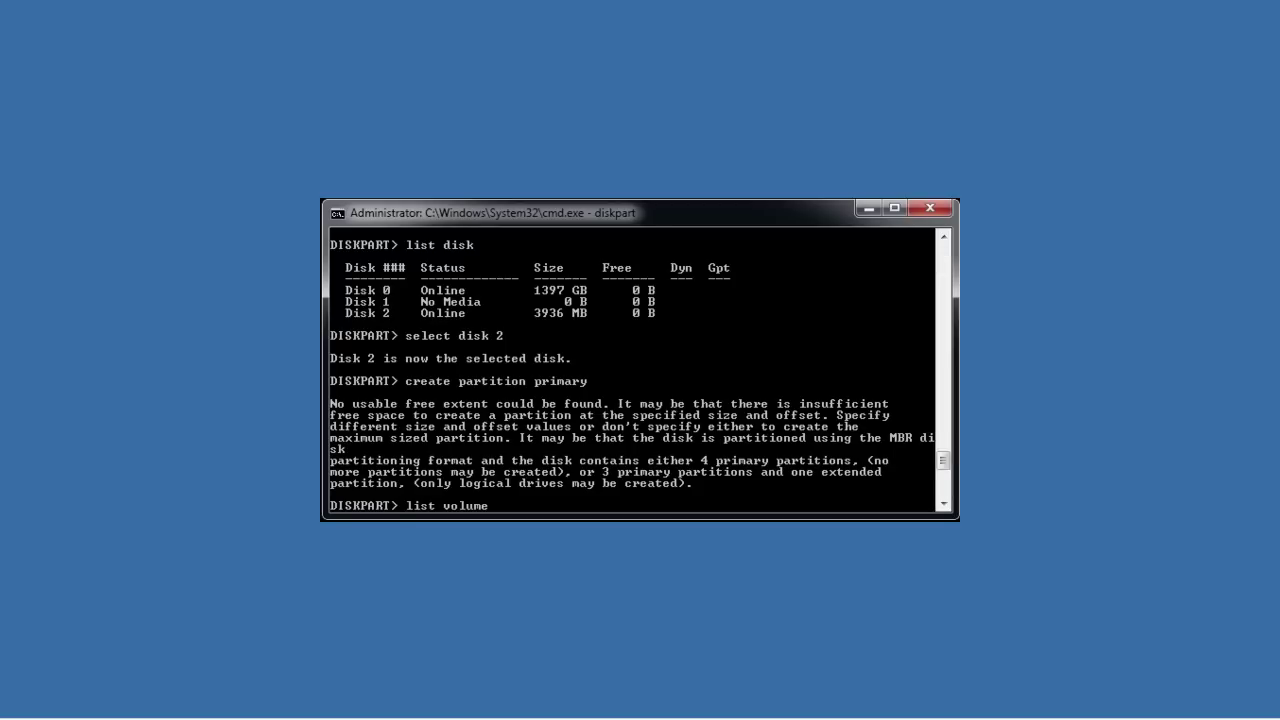
key(Return)
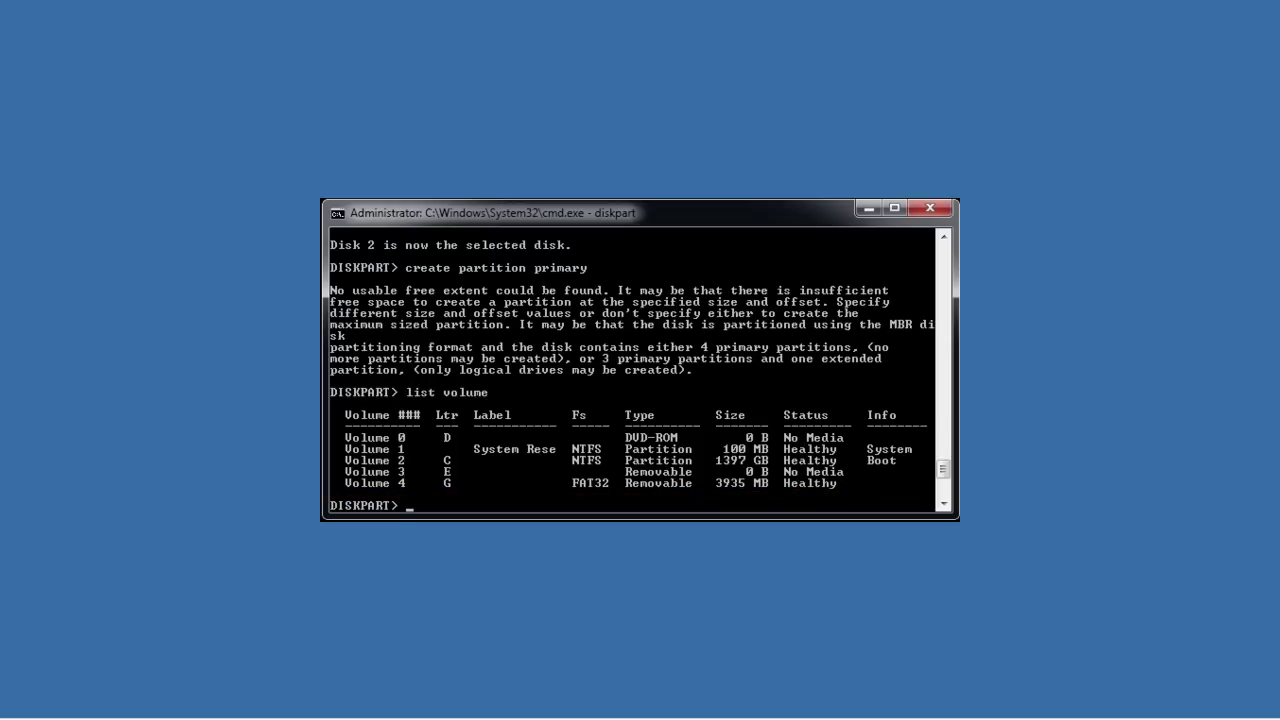
text(select volume 4)
key(Return)
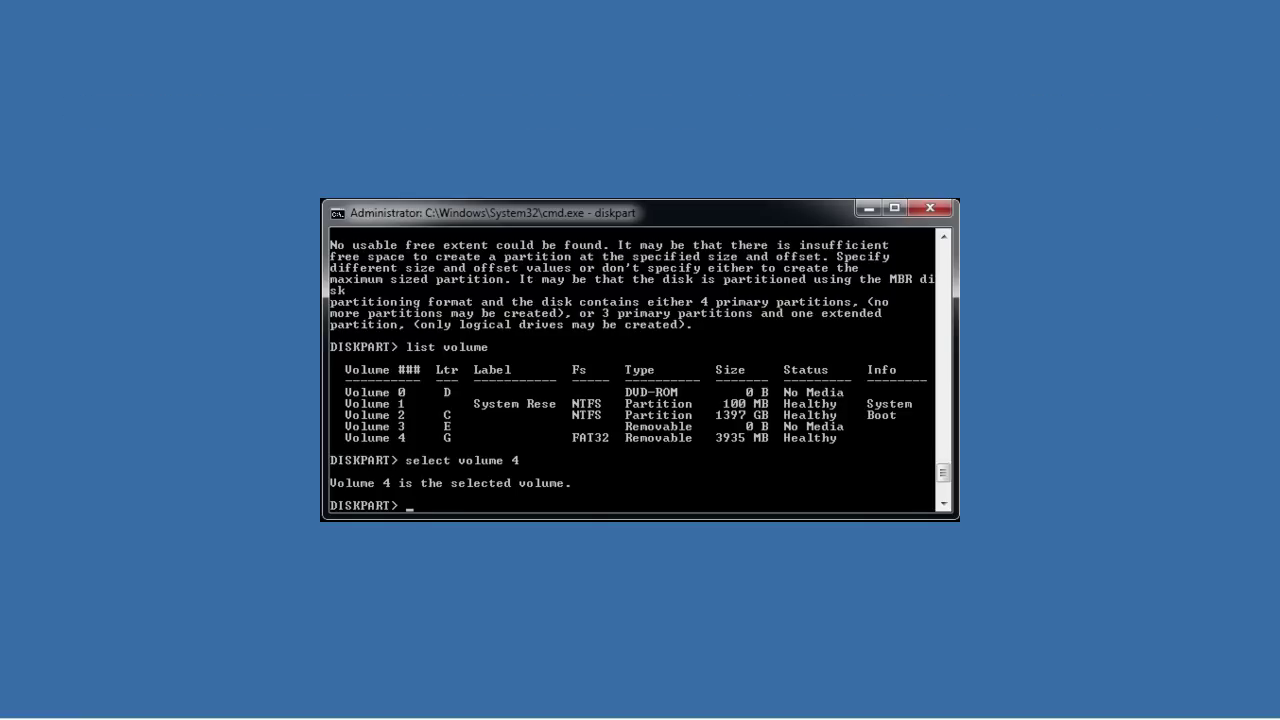
text(format fs=fat32 quick)
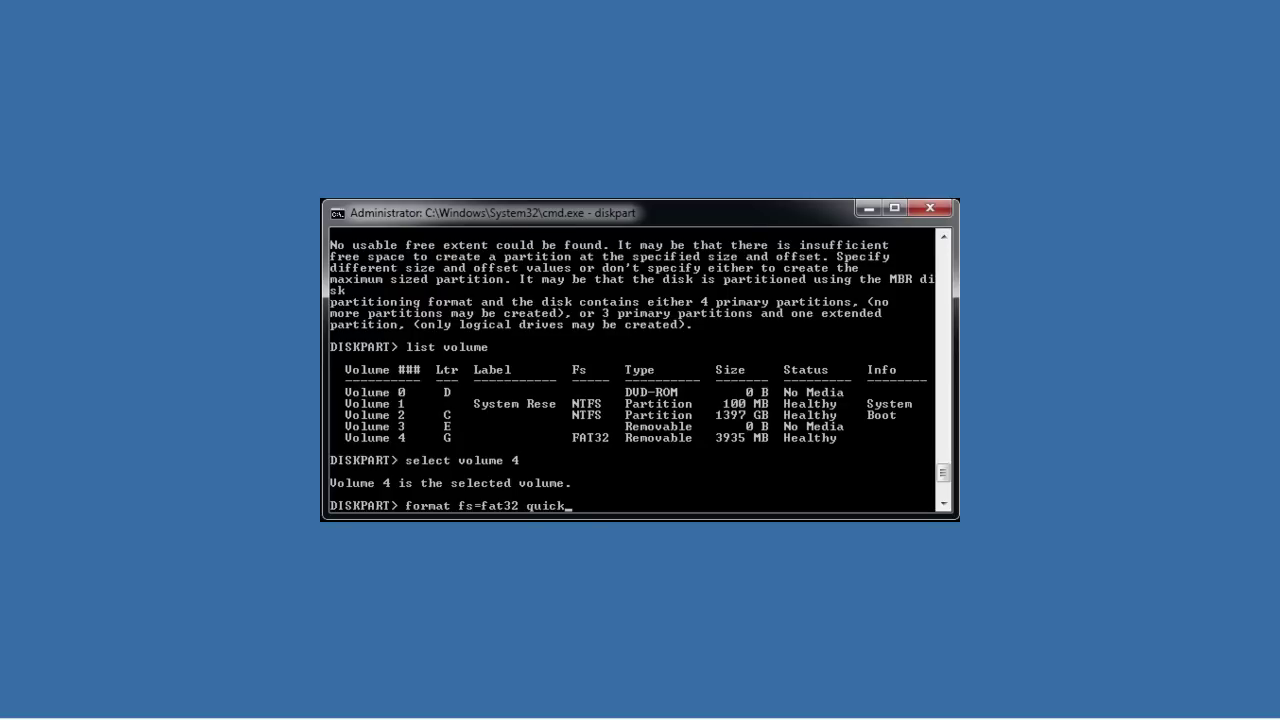
key(Return)
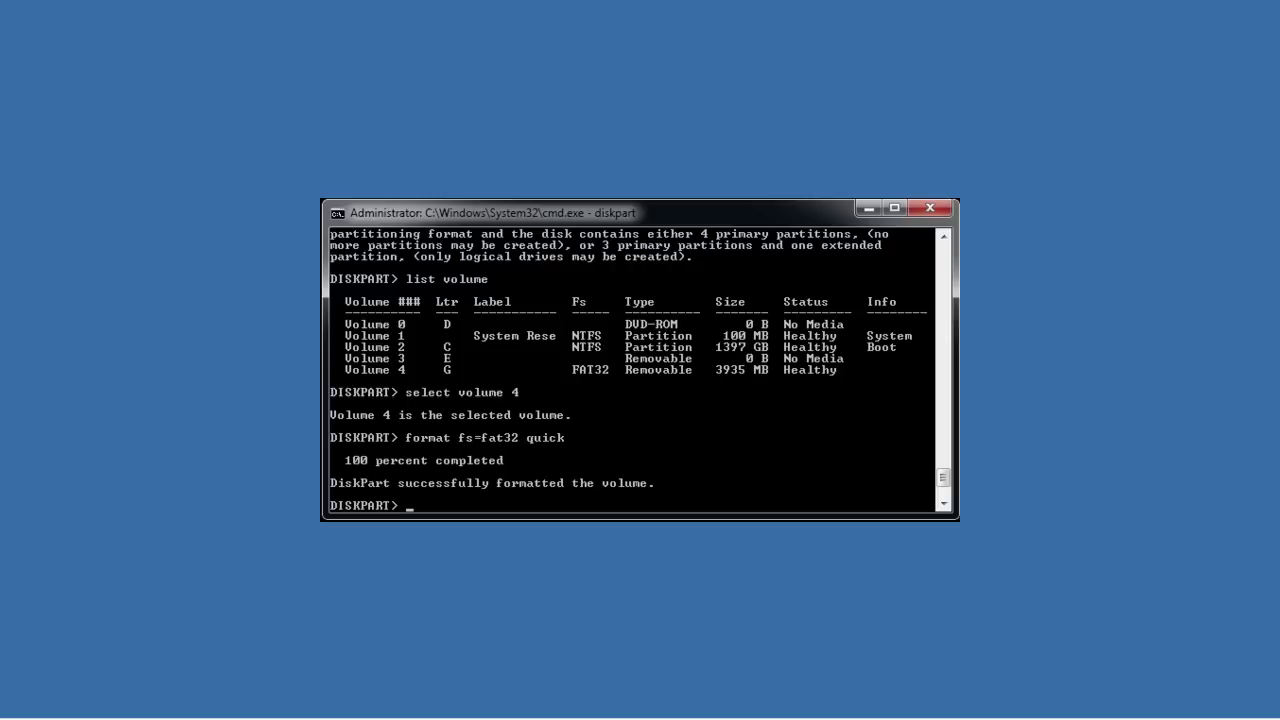
- Mark the formatted partition as active and exit DiskPart
text(active)
key(Return)
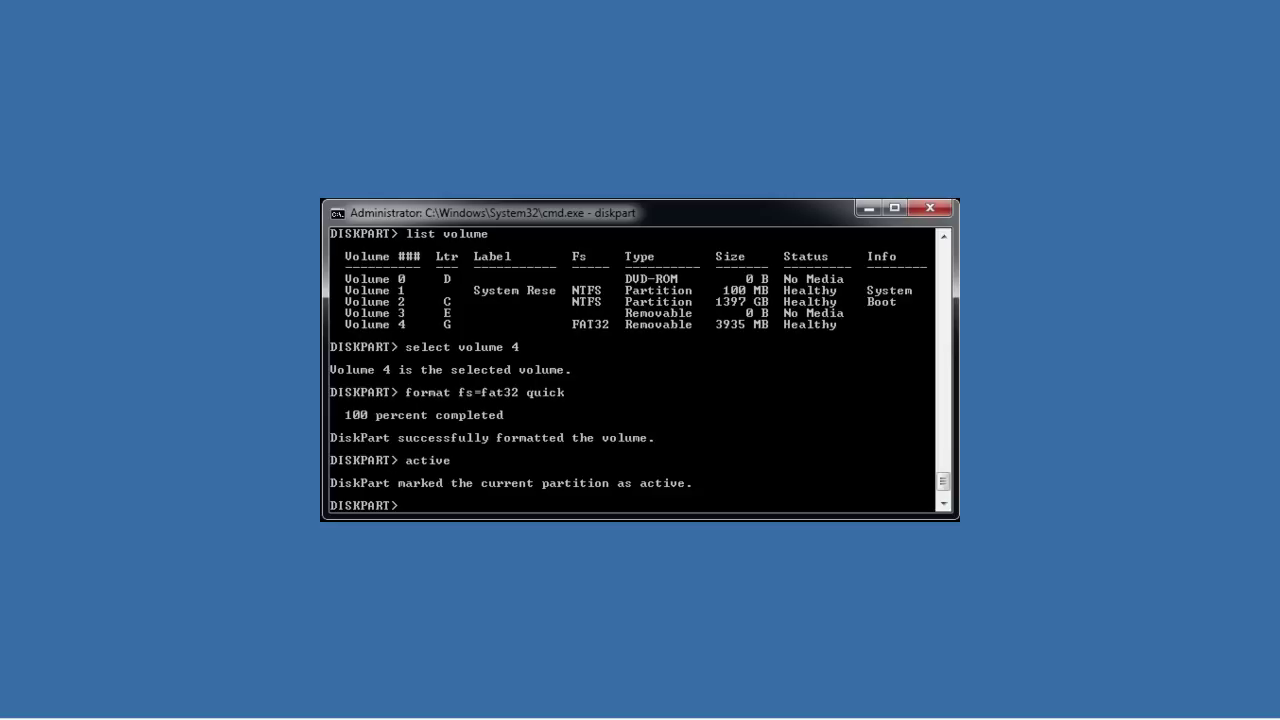
text(exit)
key(Return)
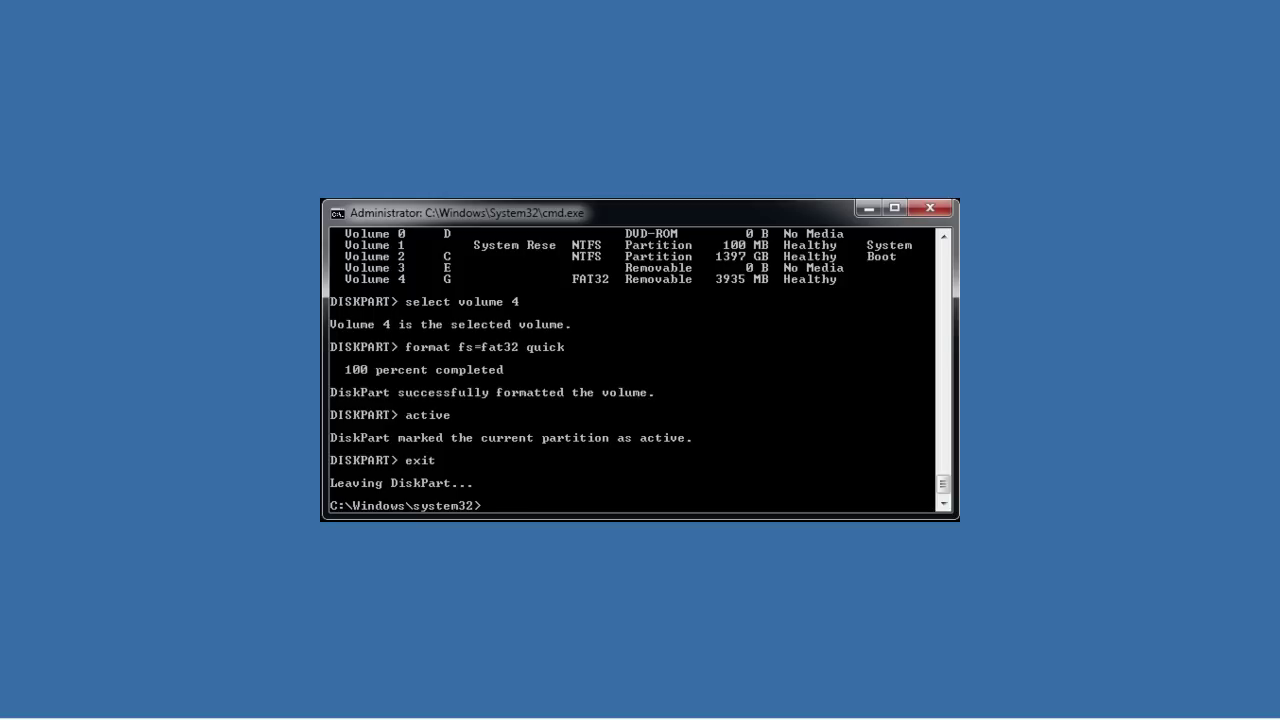
- Copy the files from drive F: to g:\ with xcopy, using the /s option to include subdirectories
text(xcopy f:\*.)
text(g:\ /s)
key(Return)
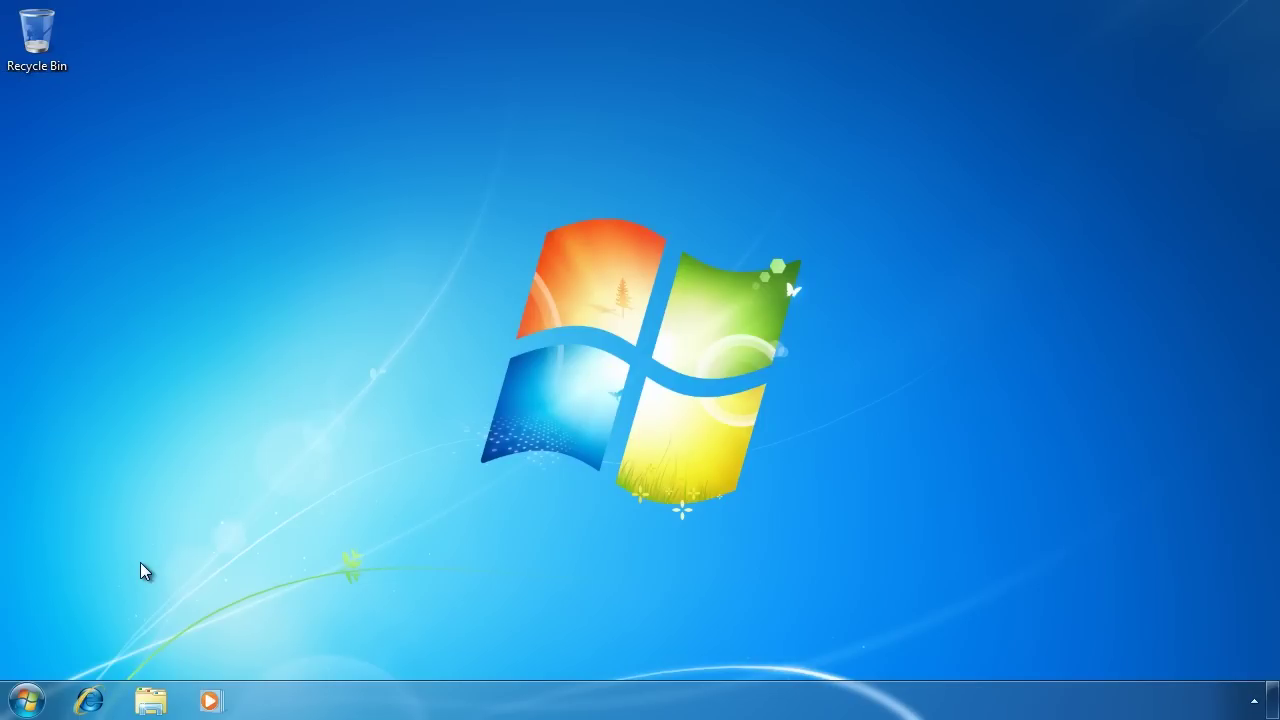
- Open Computer Management and show Disk Management
click(33, 700)
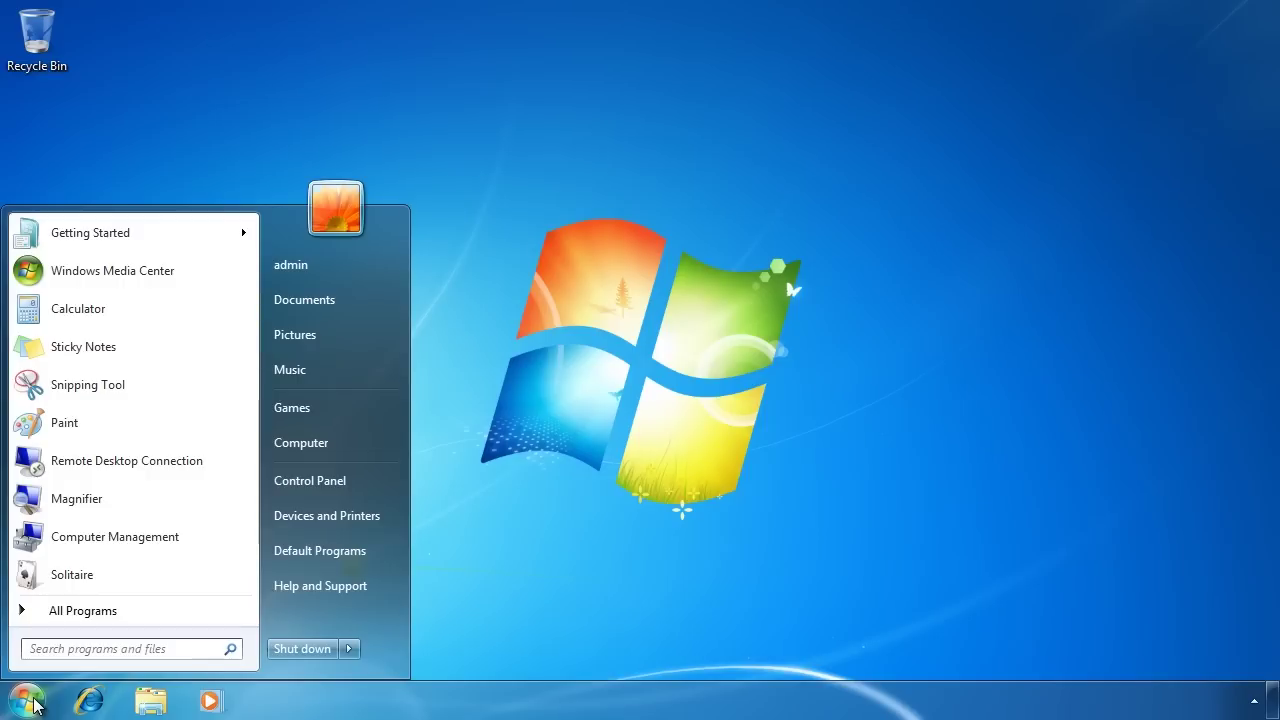
click(205, 538)
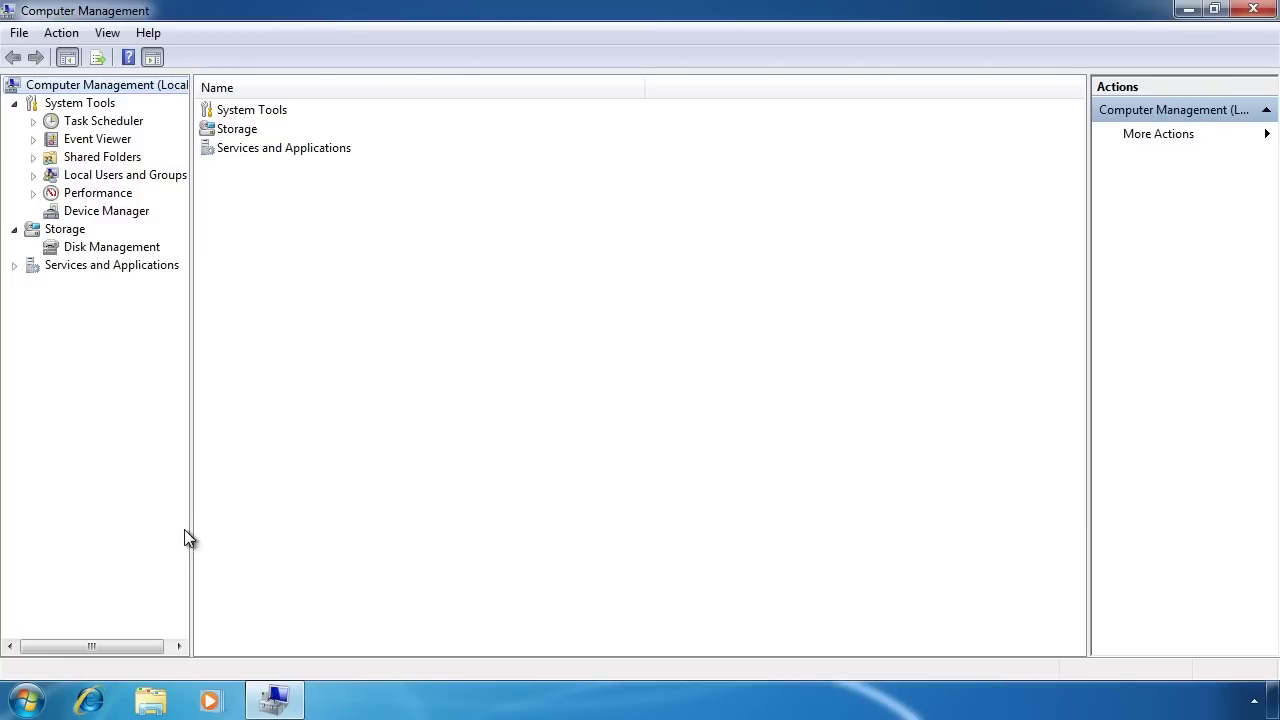
click(106, 251)
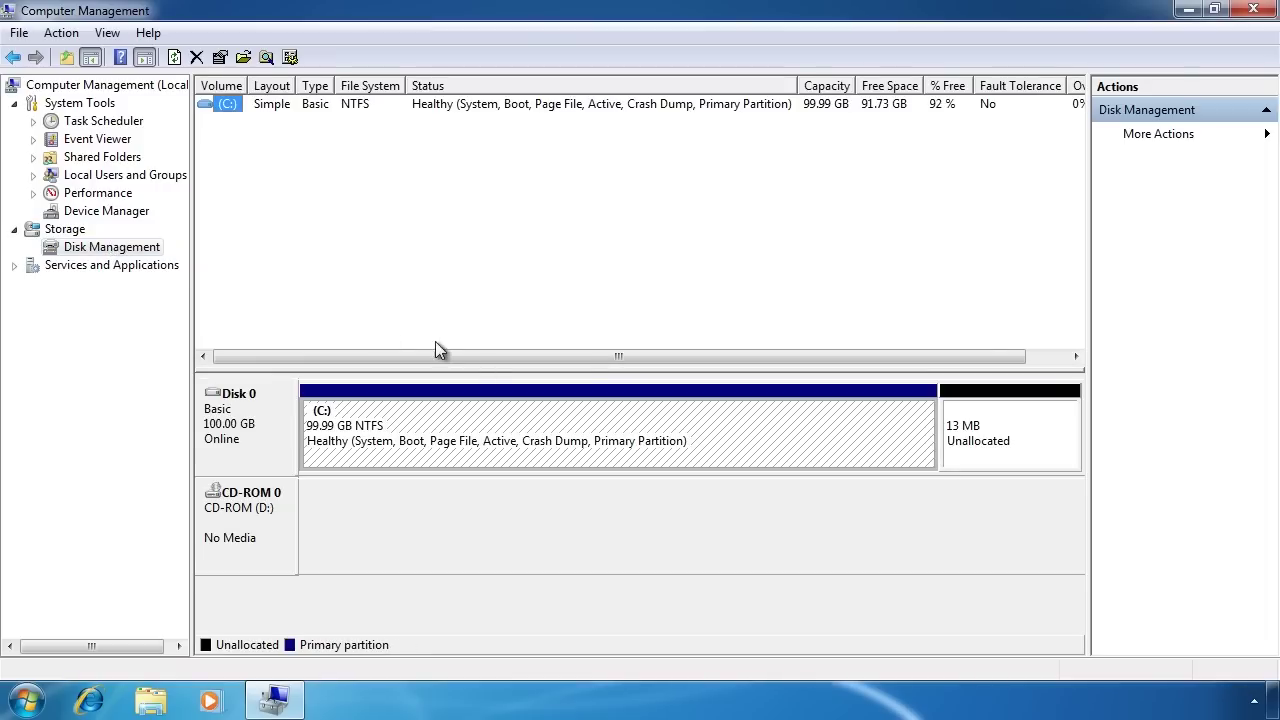
- Check the available shrink space for the C: volume and cancel without shrinking it
right_click(654, 446)
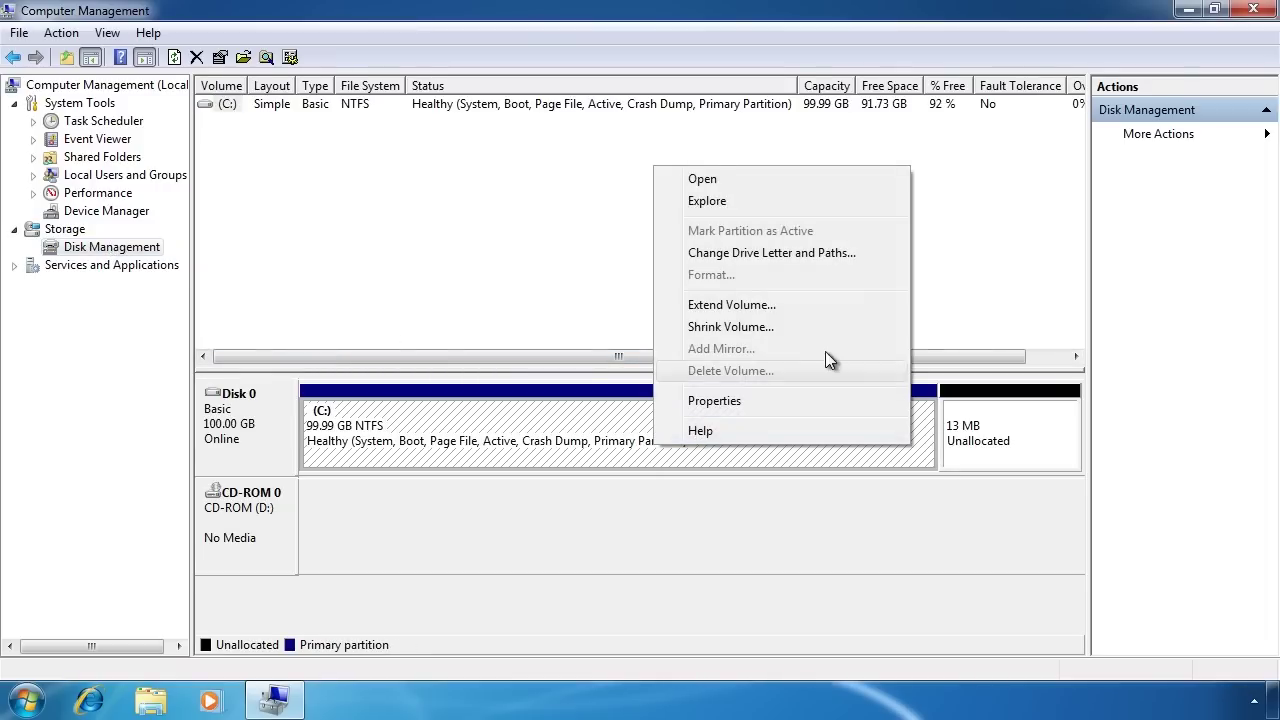
click(852, 330)
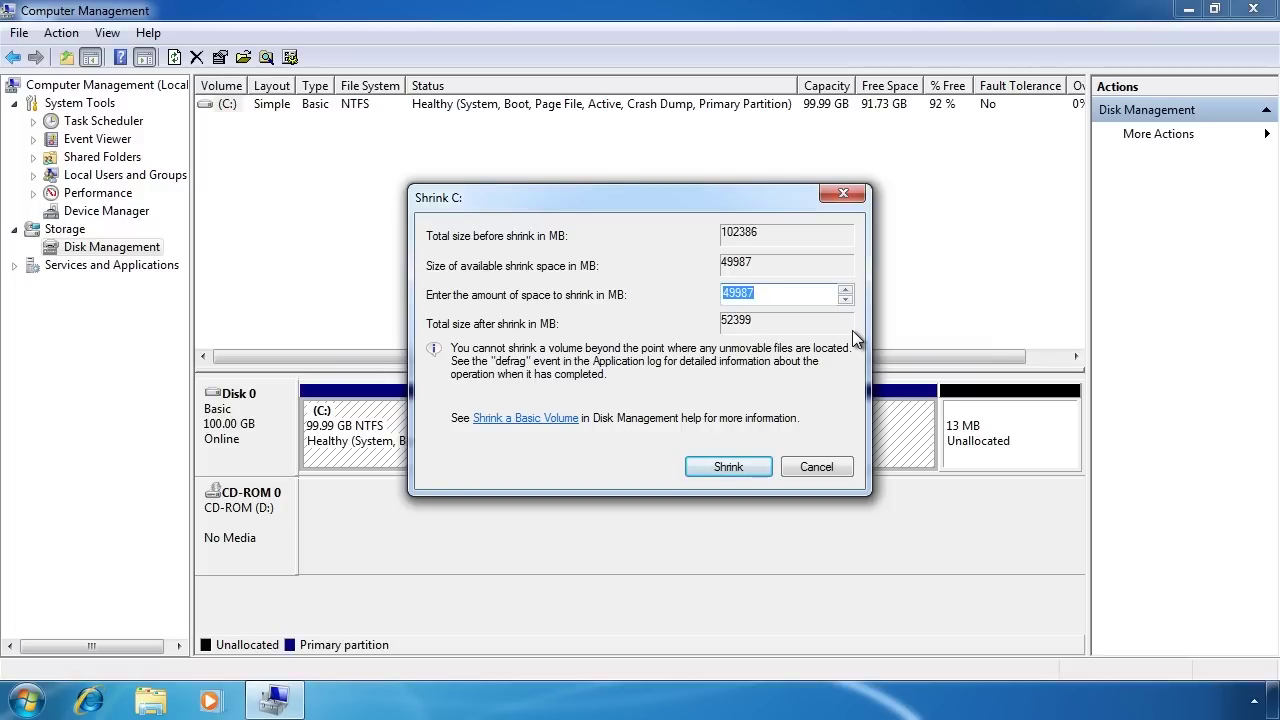
click(830, 468)
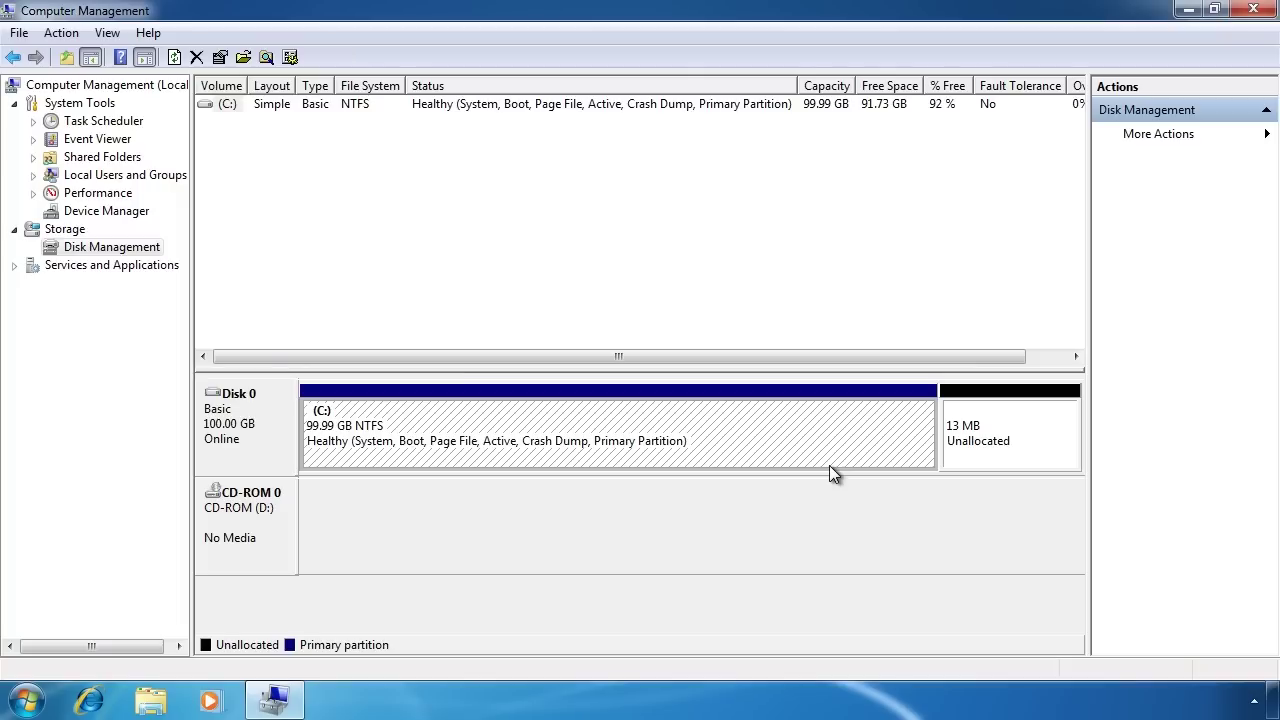
- Create a dynamically expanding 50 GB virtual hard disk at c:\windows7
right_click(139, 253)
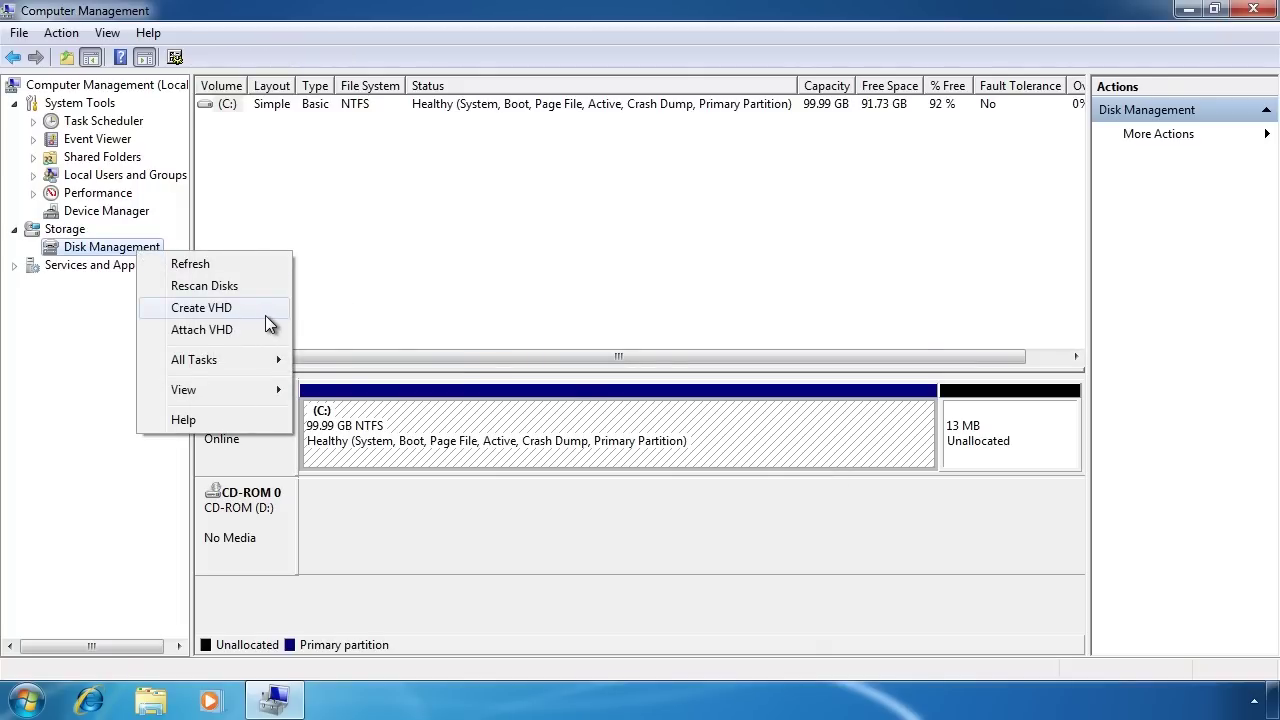
click(266, 316)
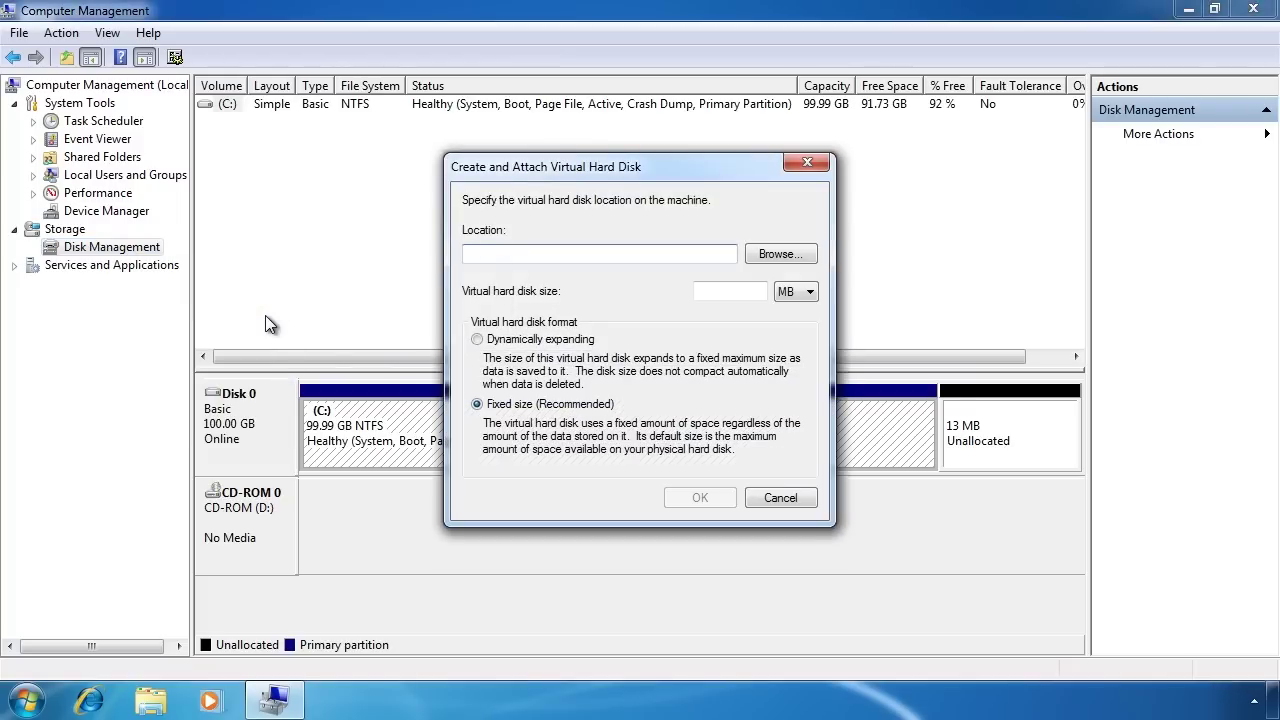
text(c:\windows7)
key(Tab)
click(720, 293)
text(50)
click(800, 293)
click(795, 316)
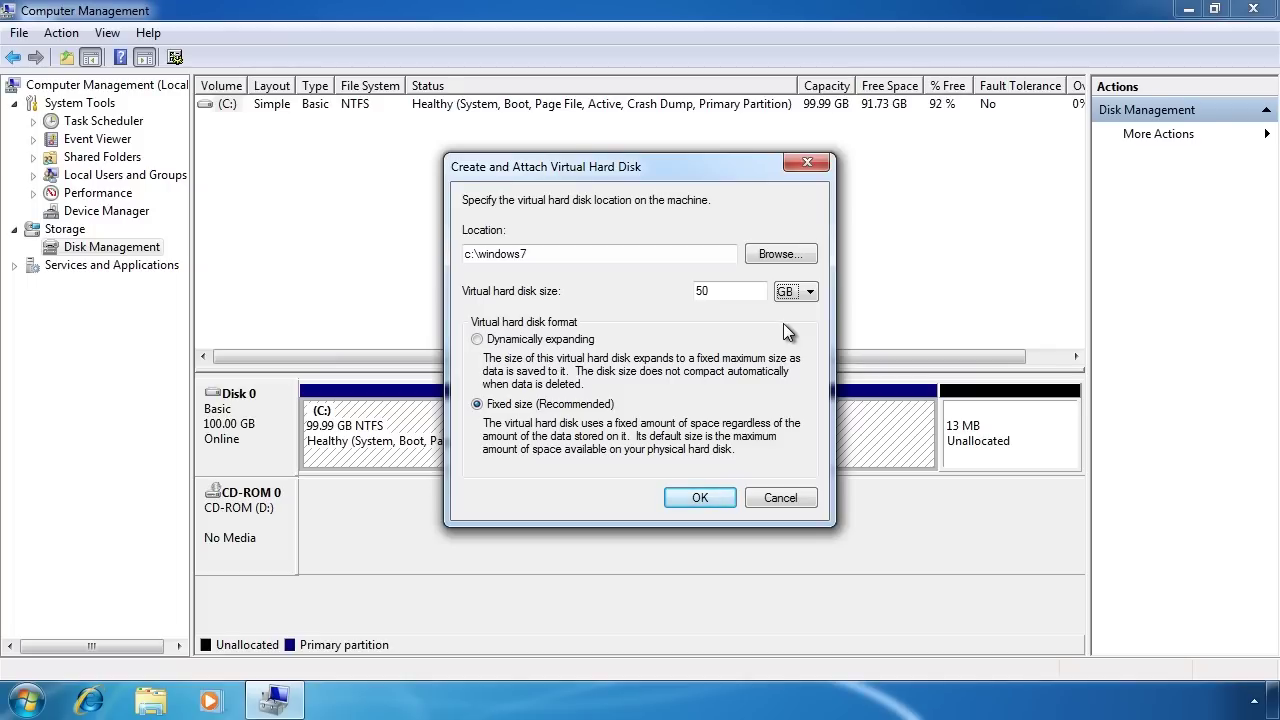
click(476, 342)
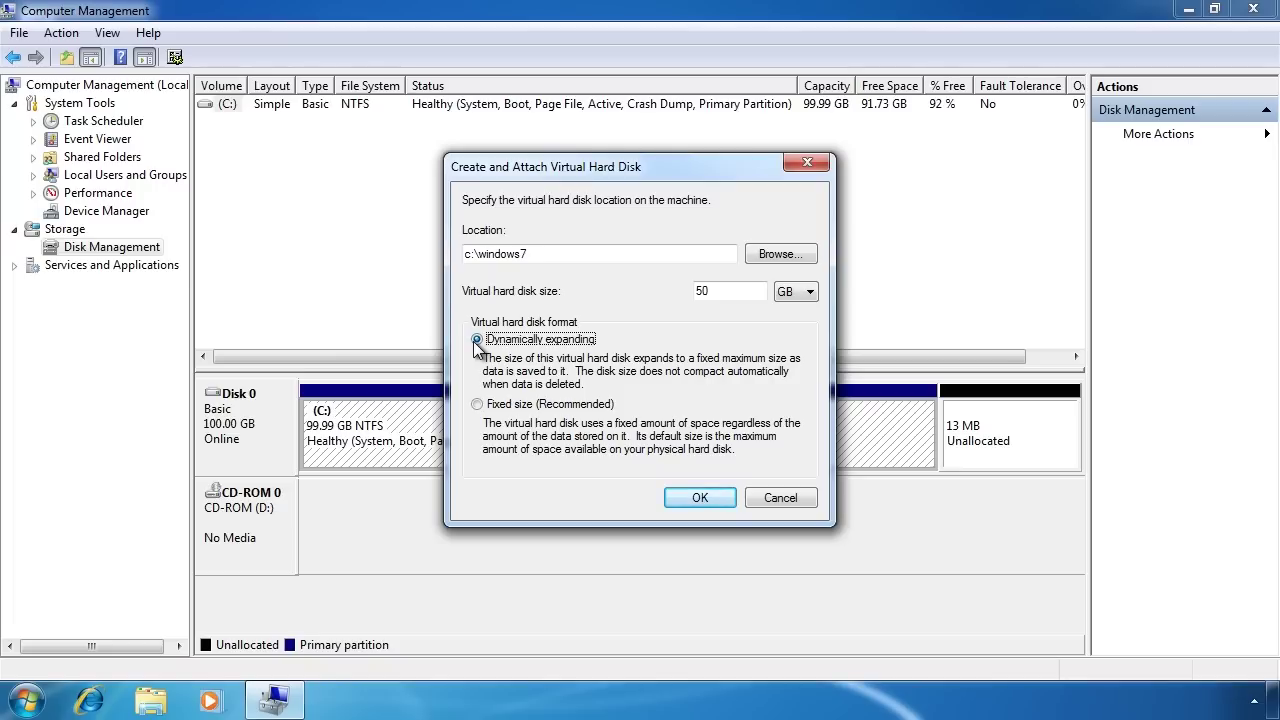
click(700, 497)
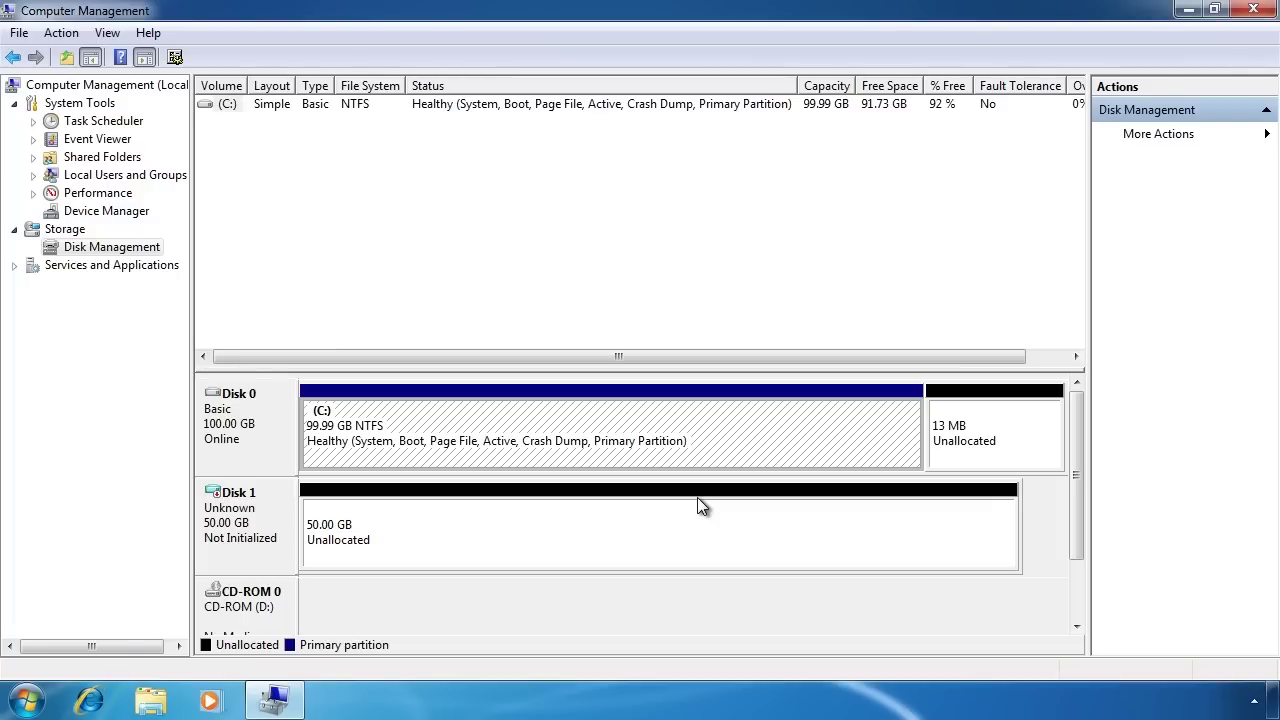
- Restart the computer to boot into Windows setup
click(25, 700)
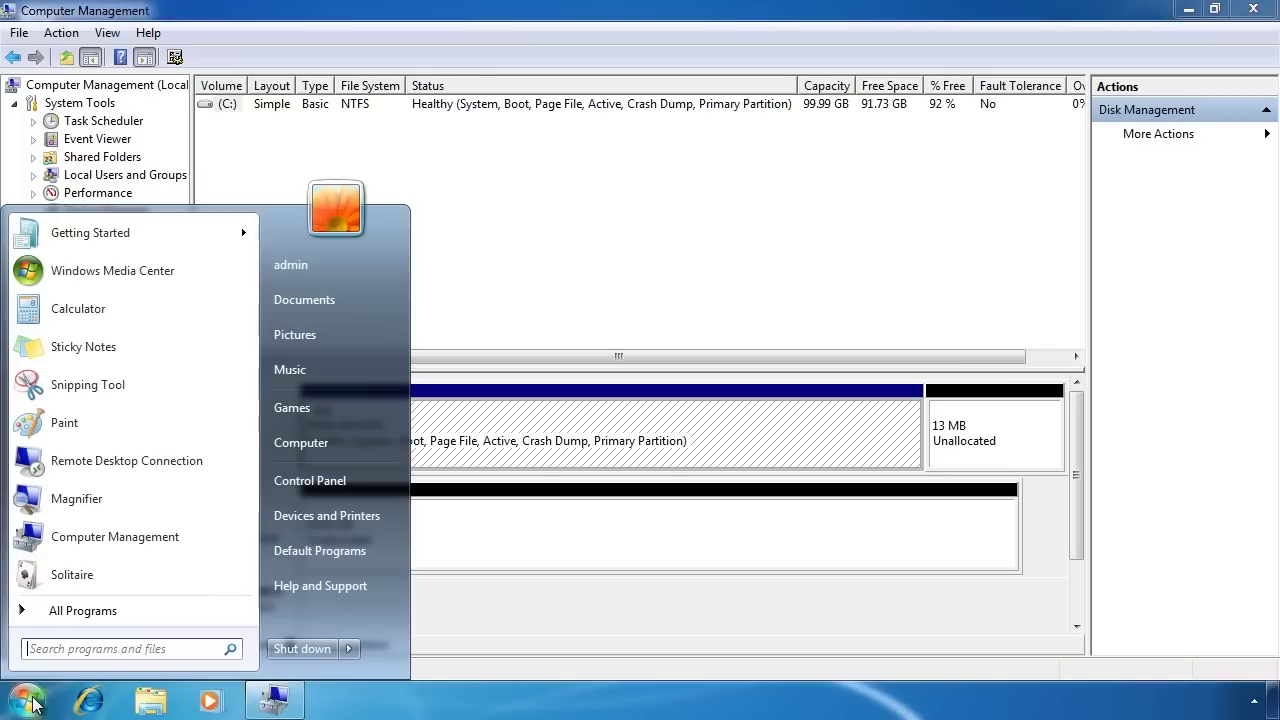
click(349, 650)
click(417, 626)
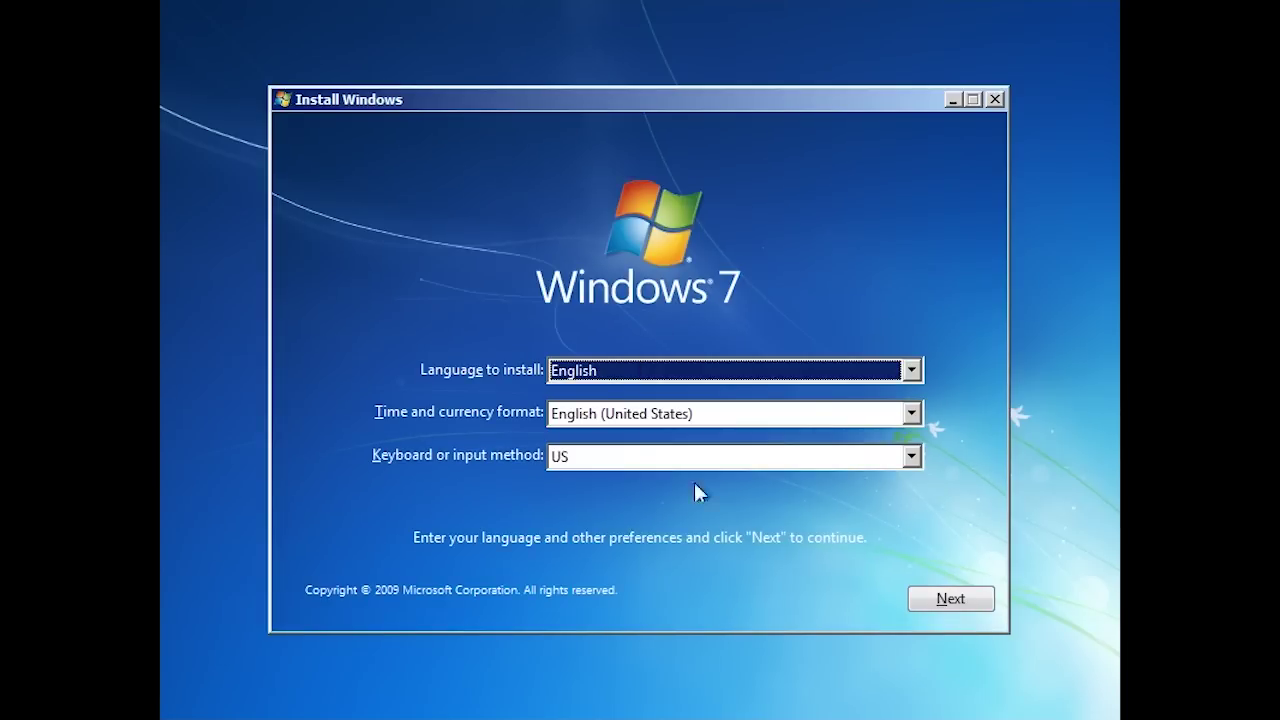
- Start the Windows 7 installation with the default language and keyboard settings, and accept the license terms
click(935, 600)
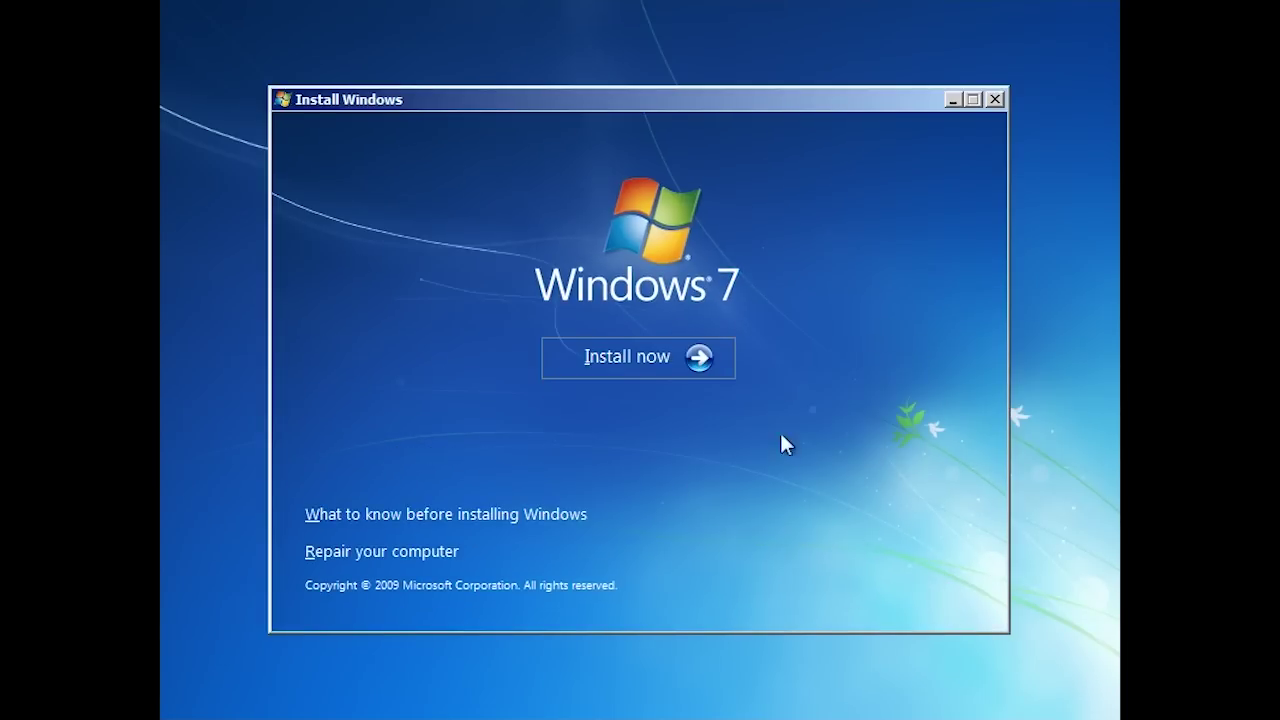
click(654, 358)
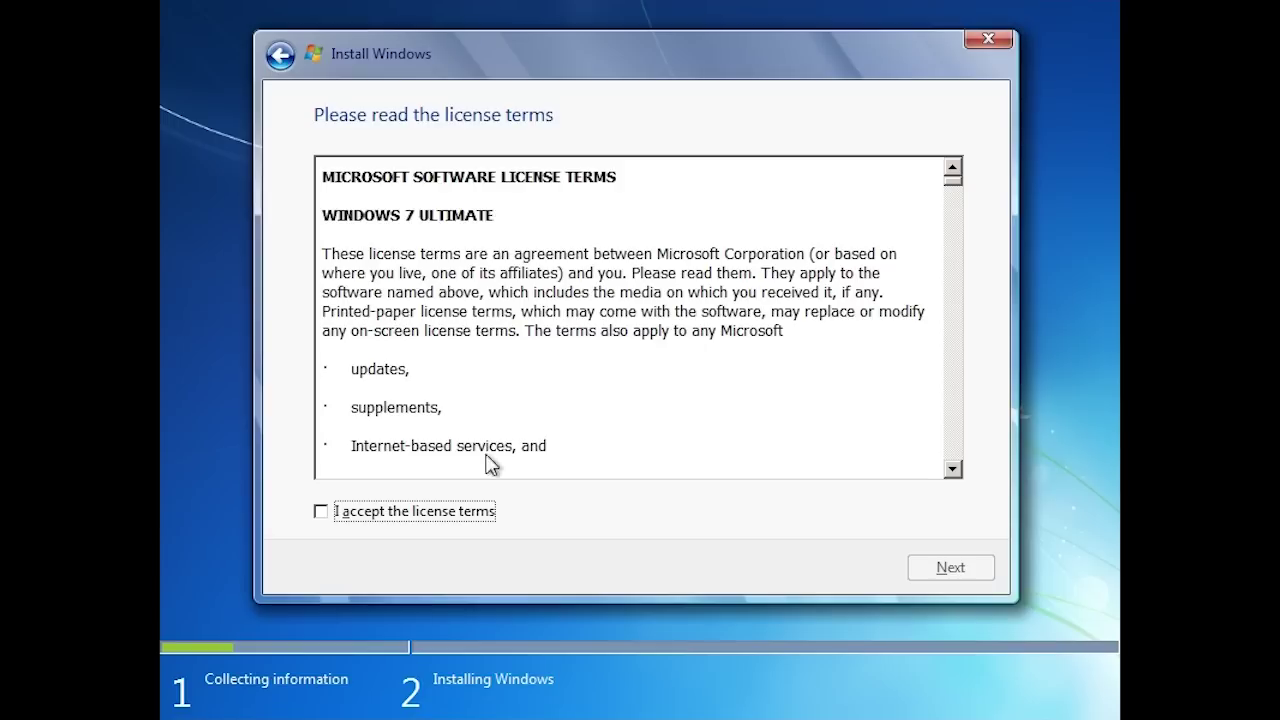
click(321, 513)
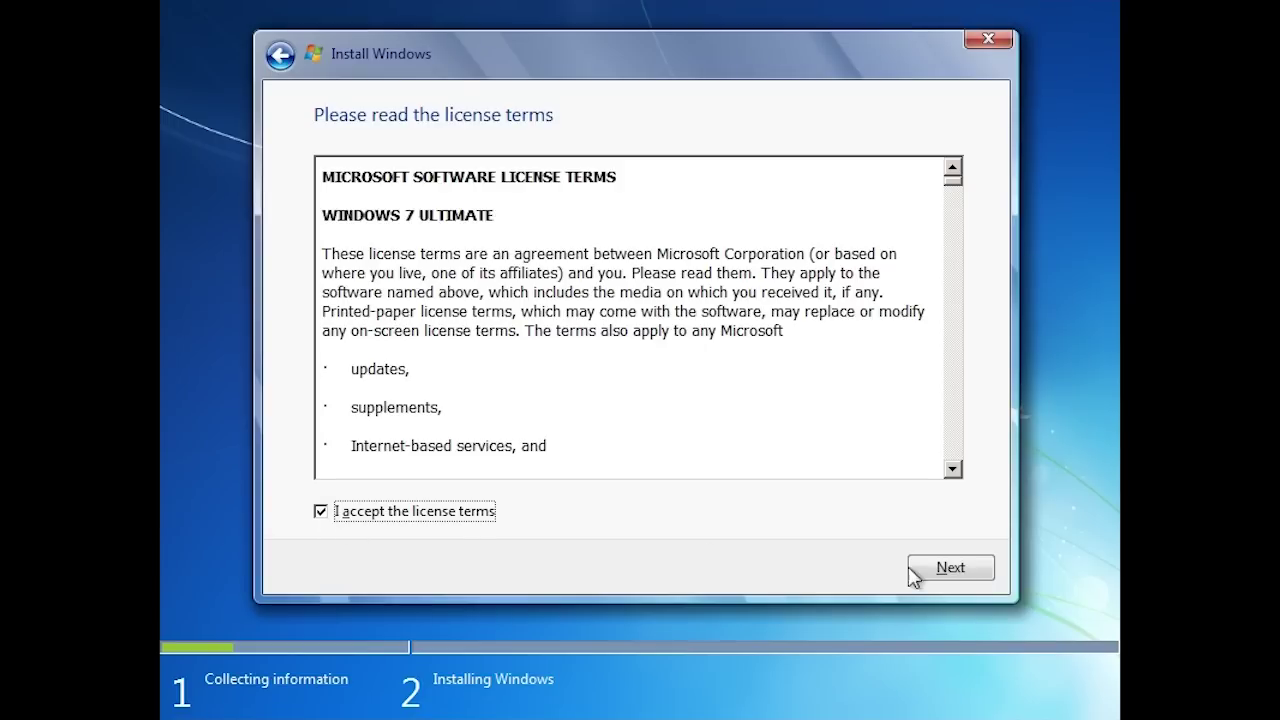
- Continue to the choice of installation location and start DiskPart in a command prompt
click(948, 568)
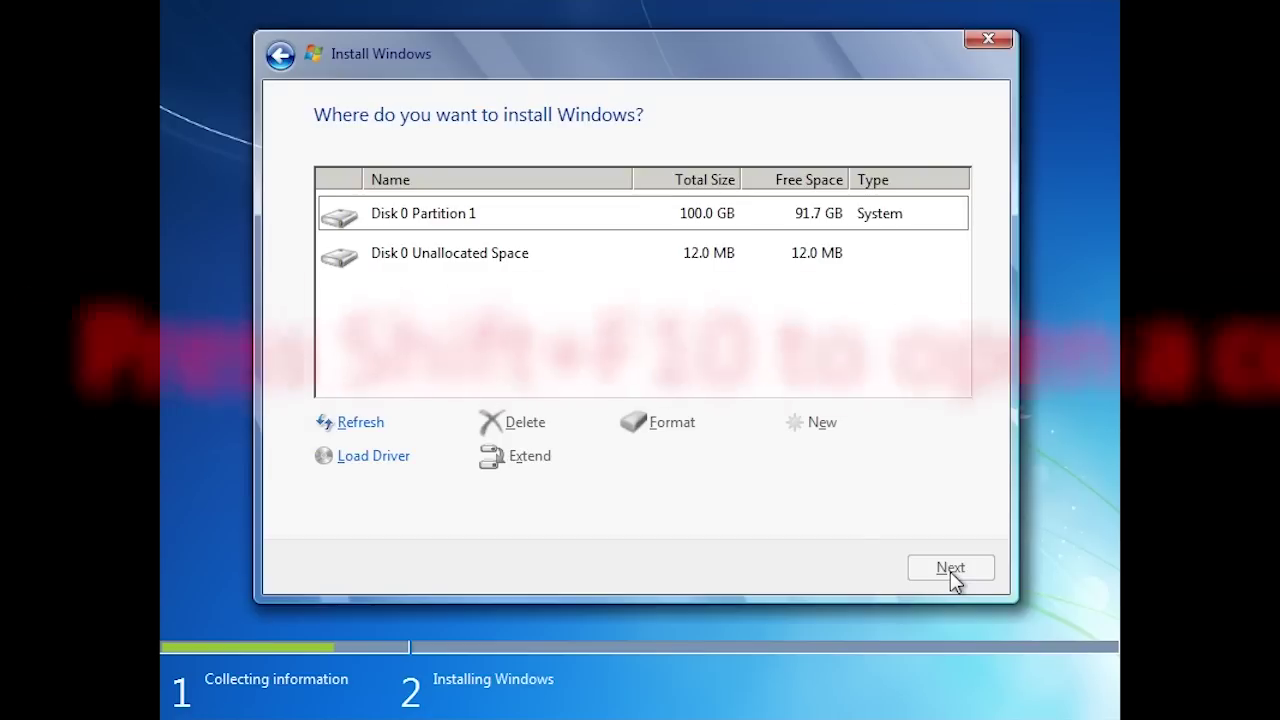
key(shift+F10)
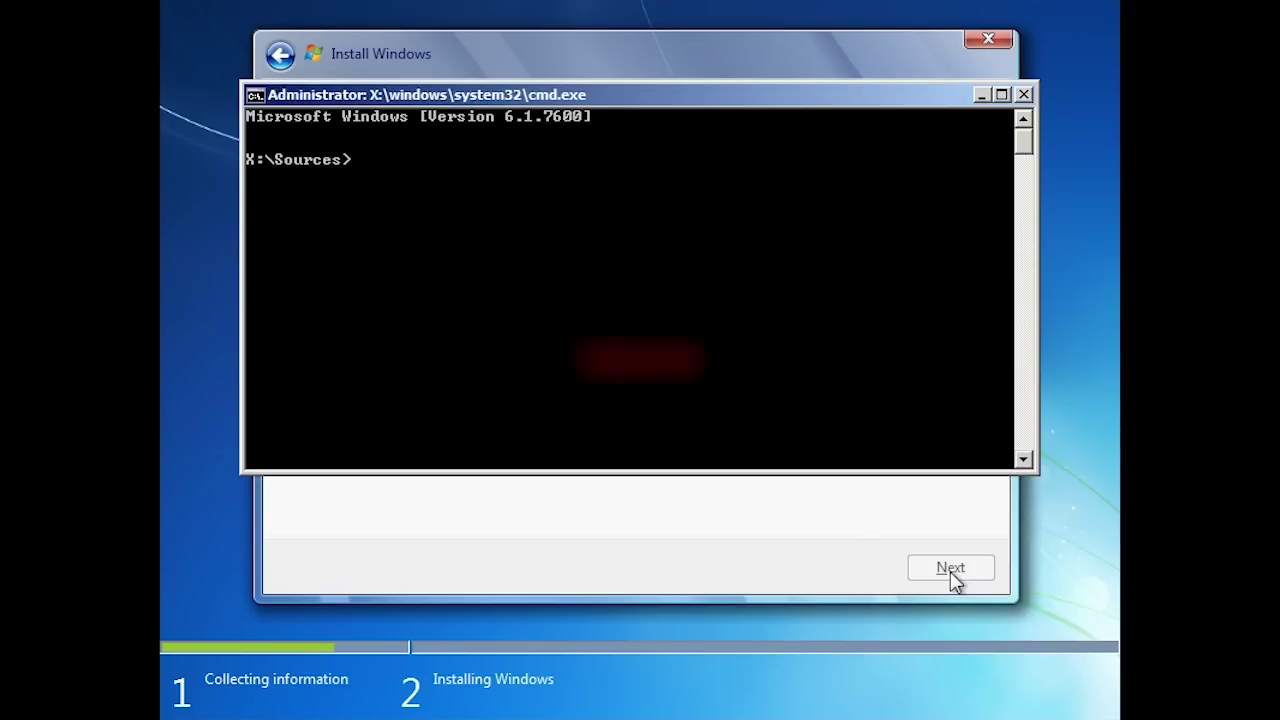
text(diskpart)
key(Return)
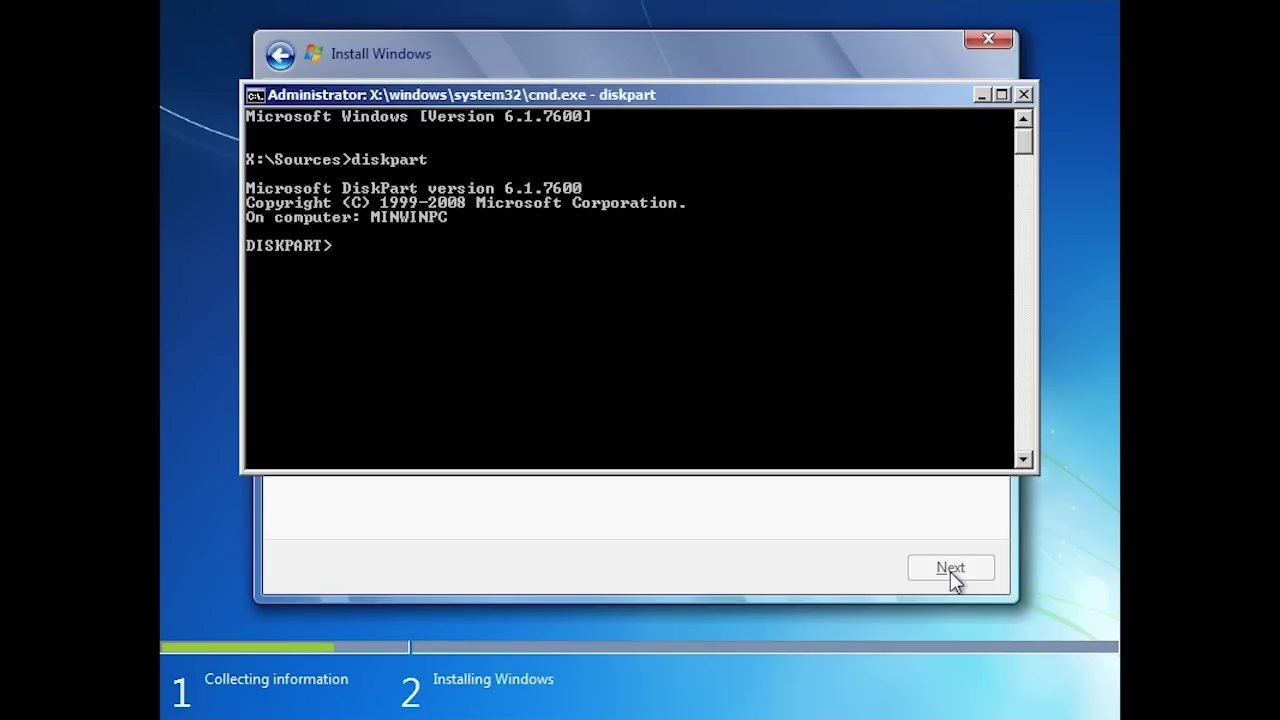
text(create vdisk=c:\wi)
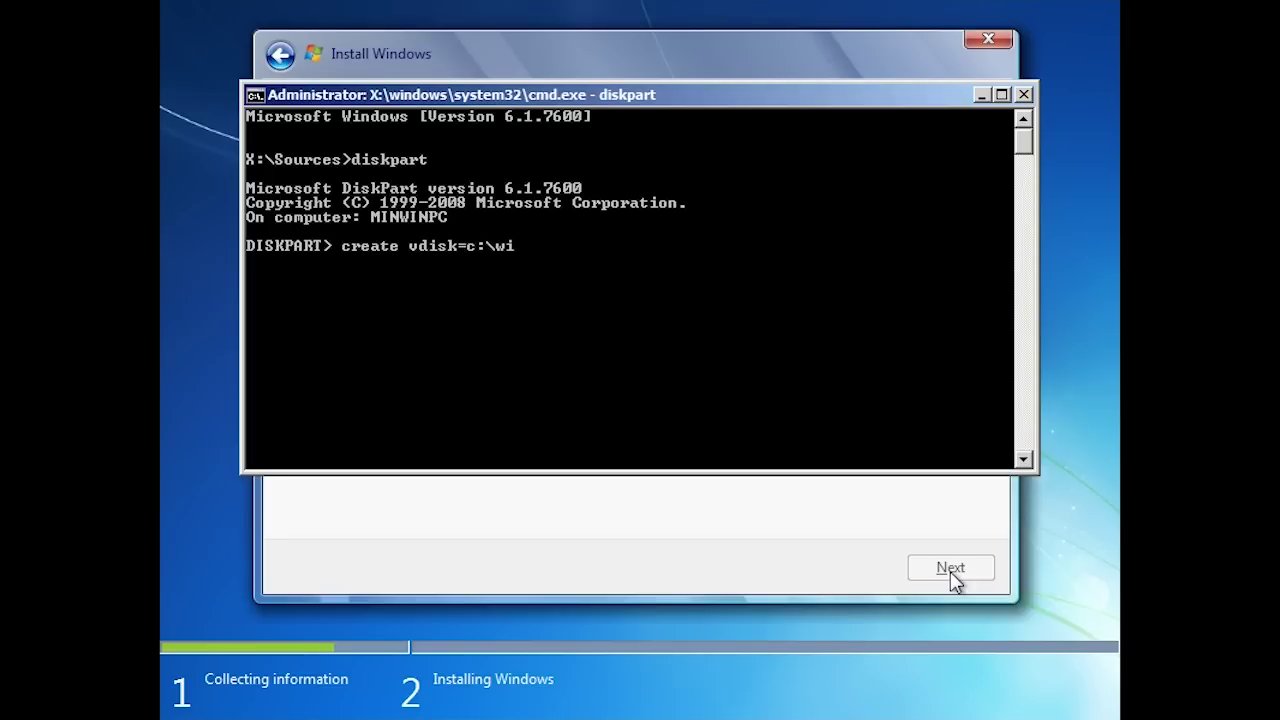
text(n7.vhd maximum=500000)
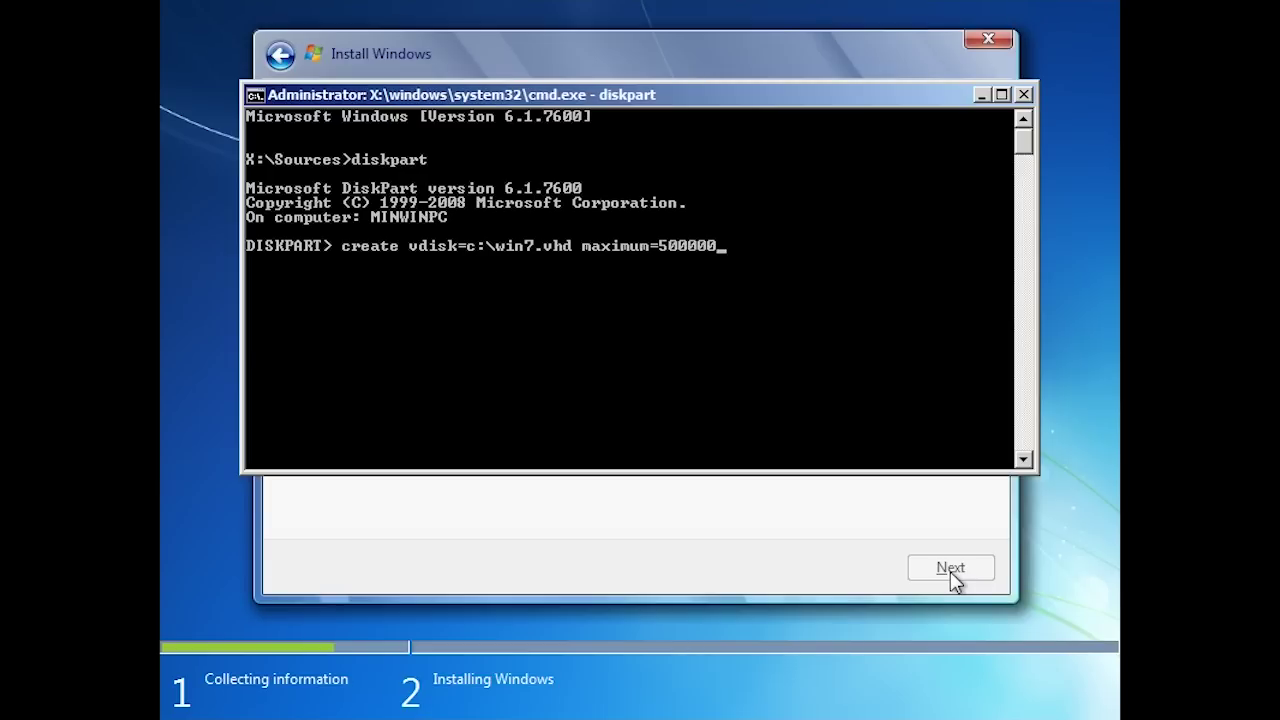
key(BackSpace)
key(BackSpace)
key(BackSpace)
key(BackSpace)
key(BackSpace)
key(BackSpace)
key(BackSpace)
key(BackSpace)
key(BackSpace)
key(BackSpace)
key(BackSpace)
key(BackSpace)
key(BackSpace)
key(BackSpace)
key(BackSpace)
key(BackSpace)
key(BackSpace)
key(BackSpace)
key(BackSpace)
key(BackSpace)
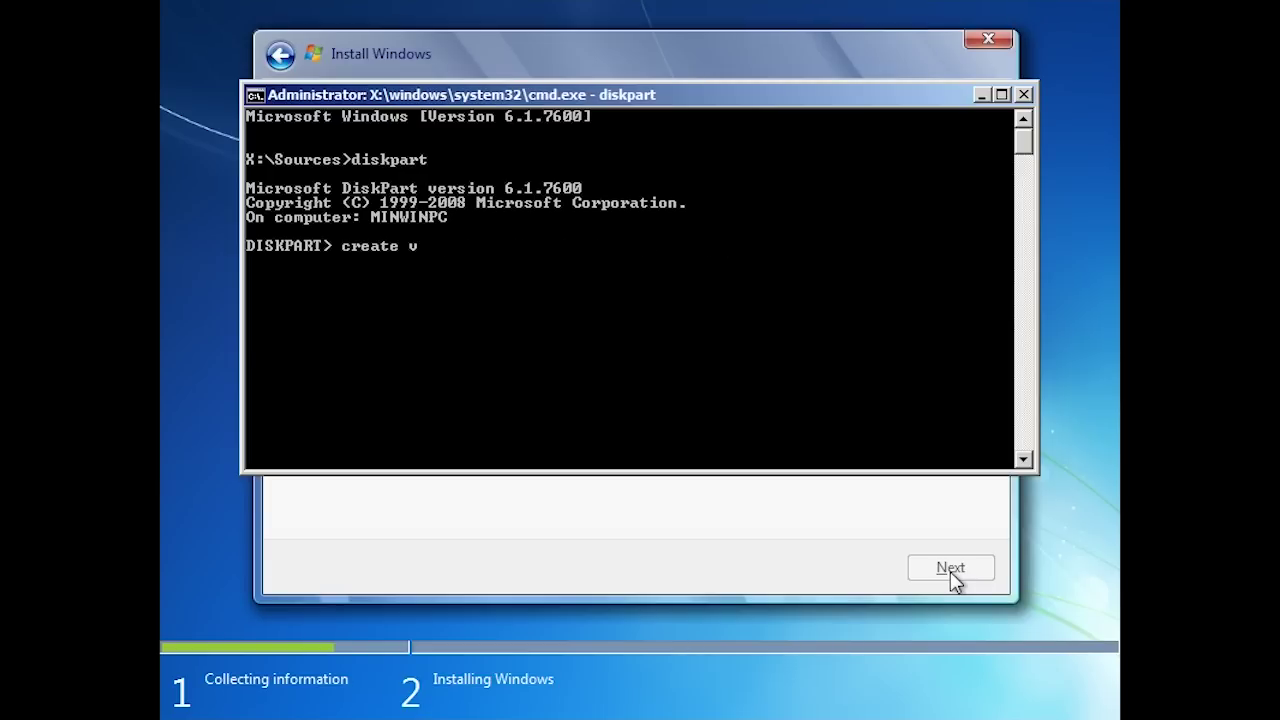
key(BackSpace)
key(BackSpace)
key(BackSpace)
key(BackSpace)
key(BackSpace)
key(BackSpace)
key(BackSpace)
- Select the virtual disk file c:\windows7.vhd in DiskPart and attach it
text(select vdisk file=c)
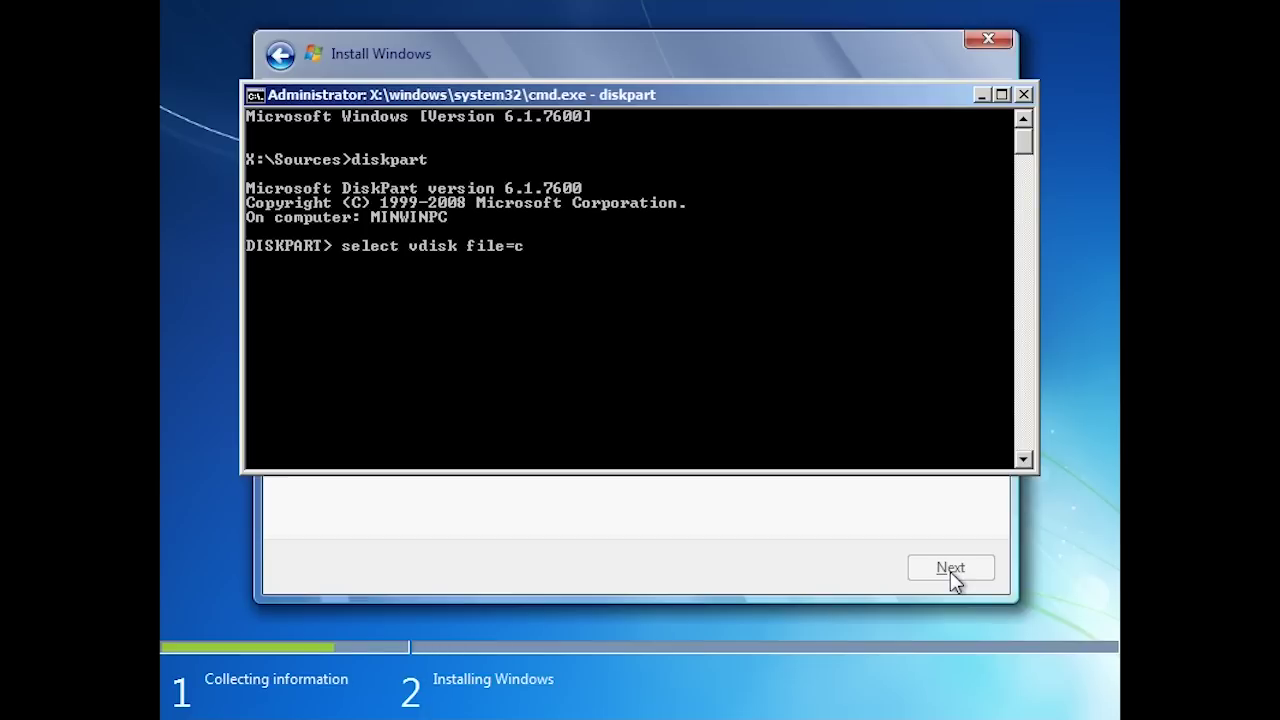
text(:\windows7.vhd)
key(Return)
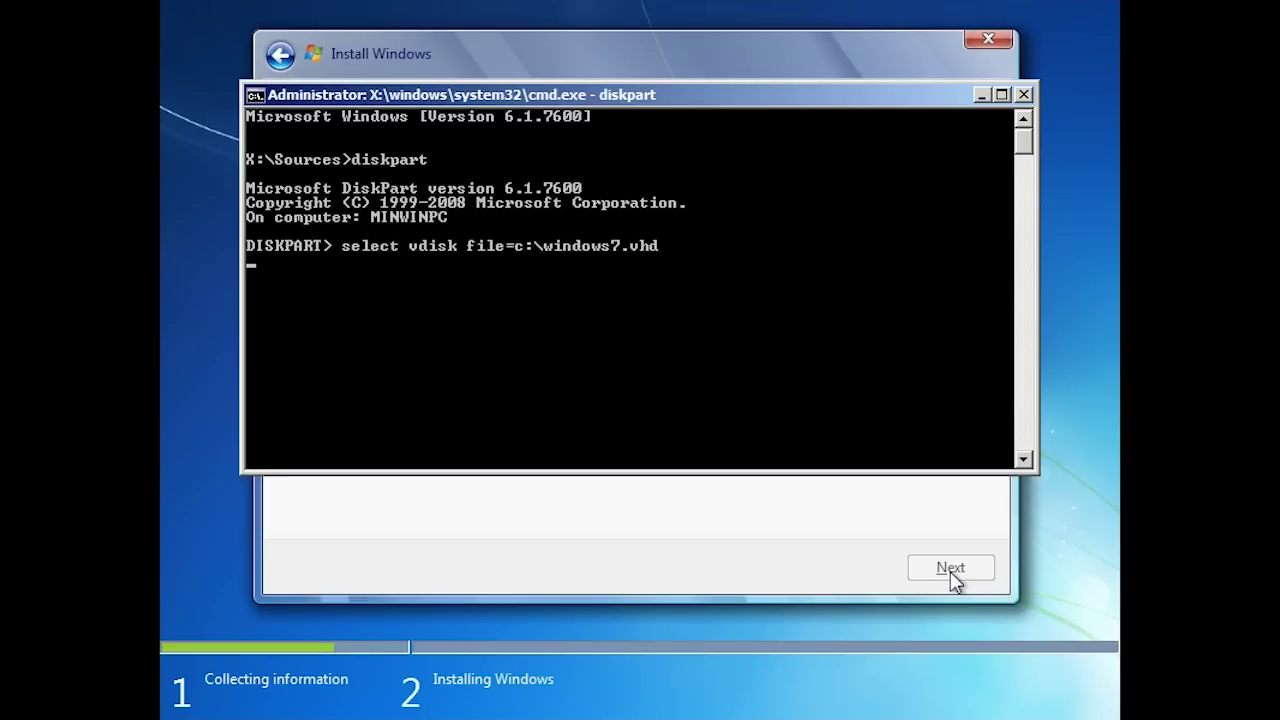
text(att)
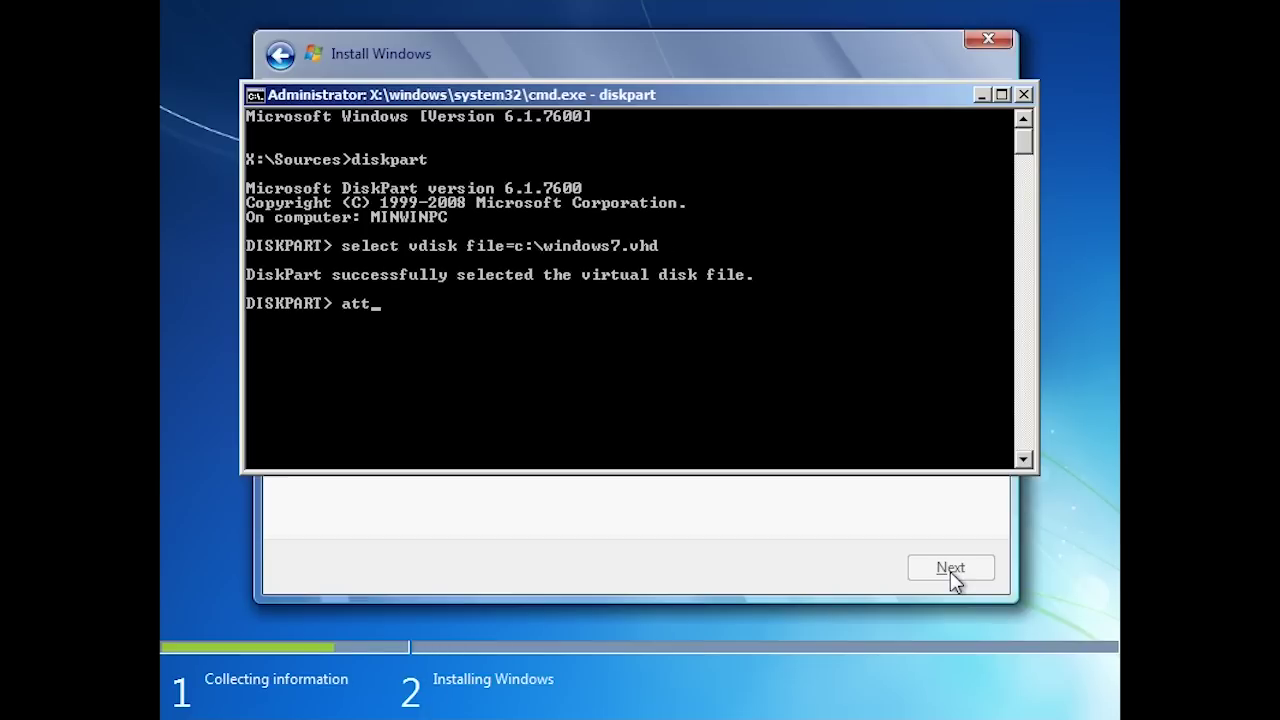
text(ach vdisk)
key(Return)
- Exit DiskPart and close the command prompt to return to Windows setup
text(exit)
key(Return)
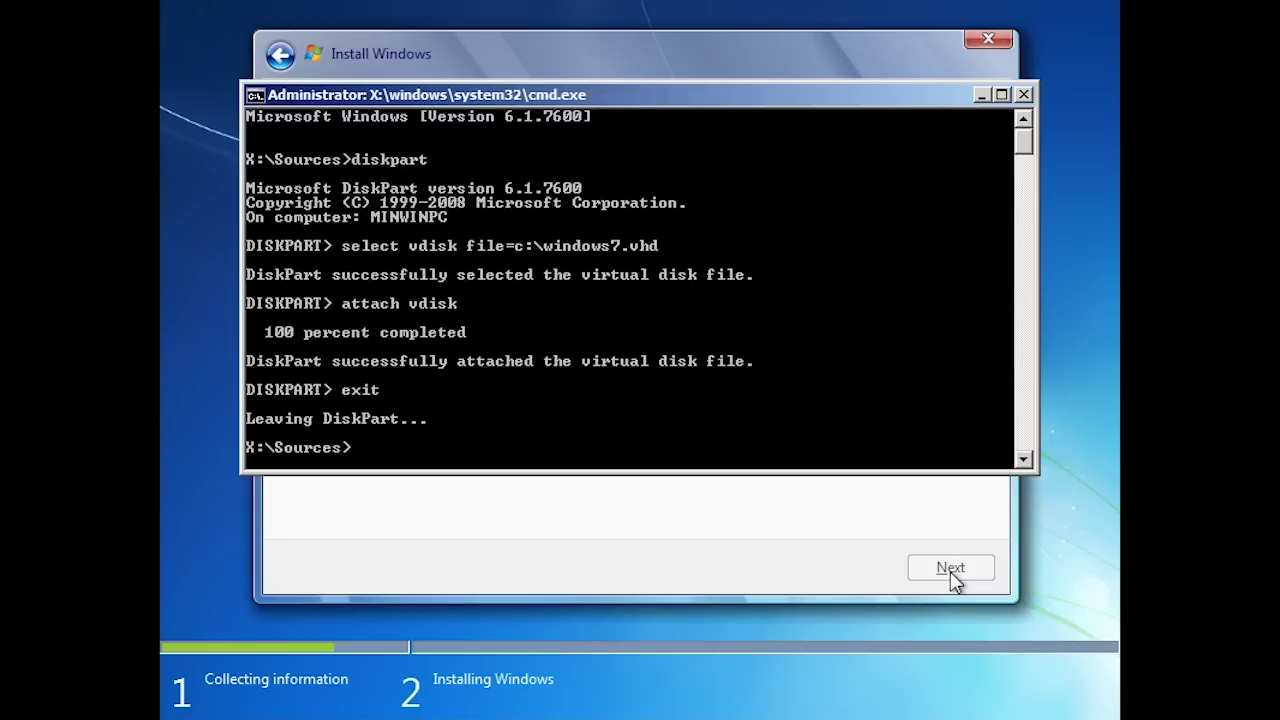
text(exit)
key(Return)
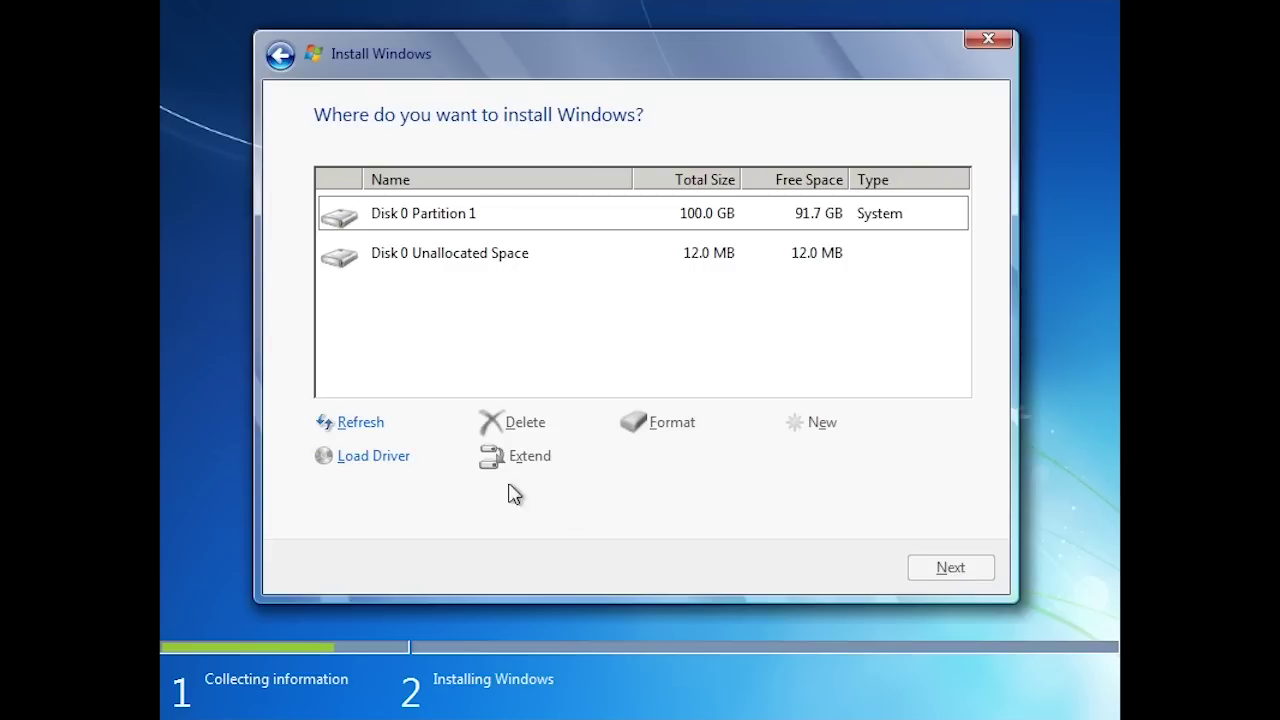
- Refresh the list of installation drives and select Disk 1 Unallocated Space as the installation location
click(345, 422)
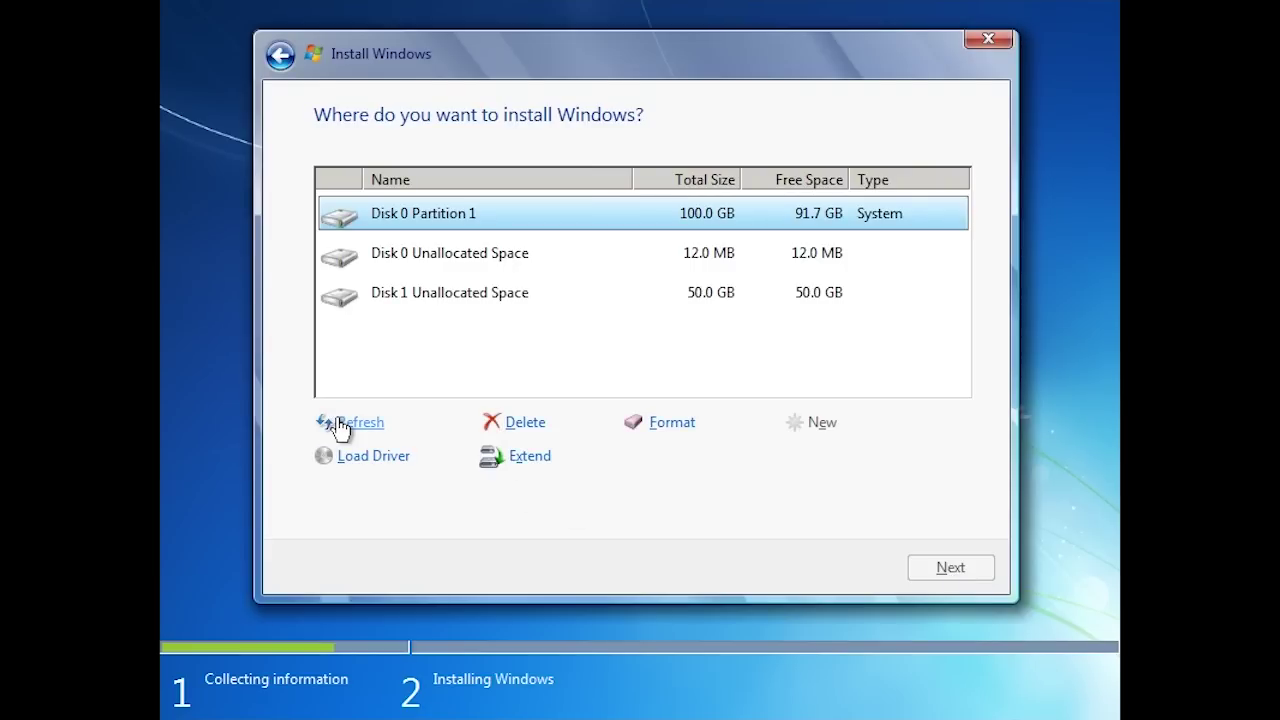
click(395, 295)
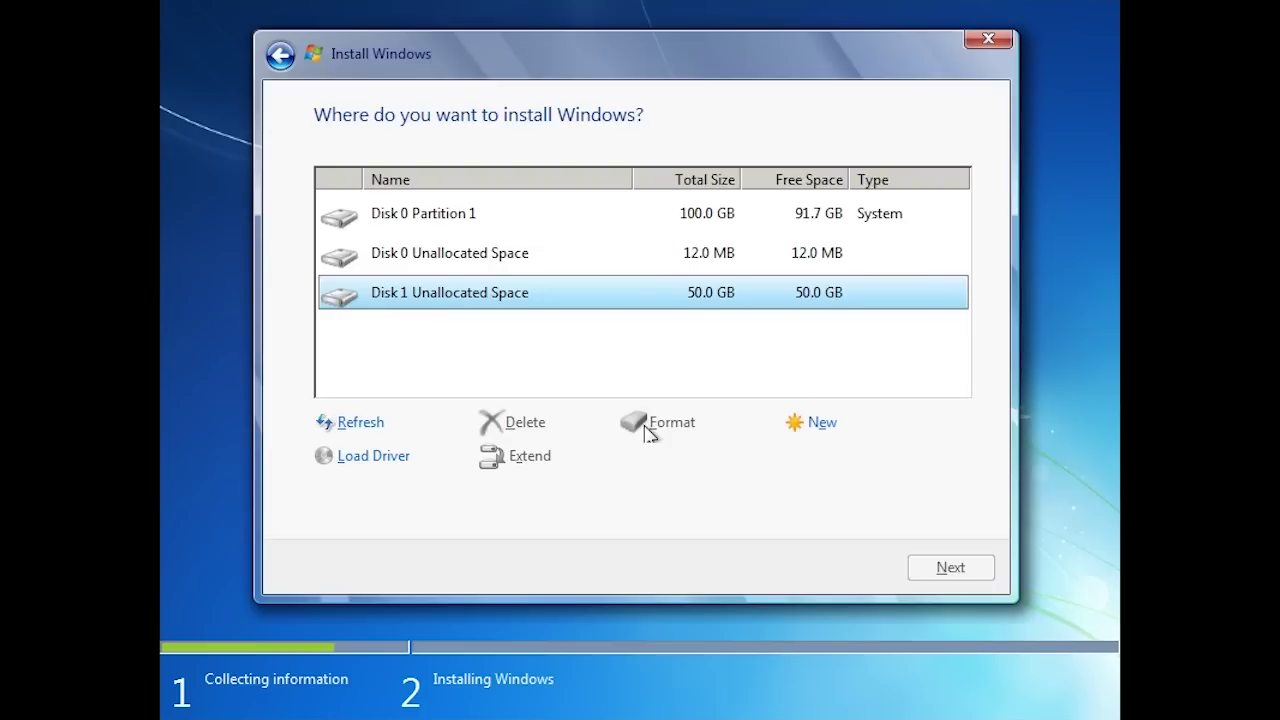